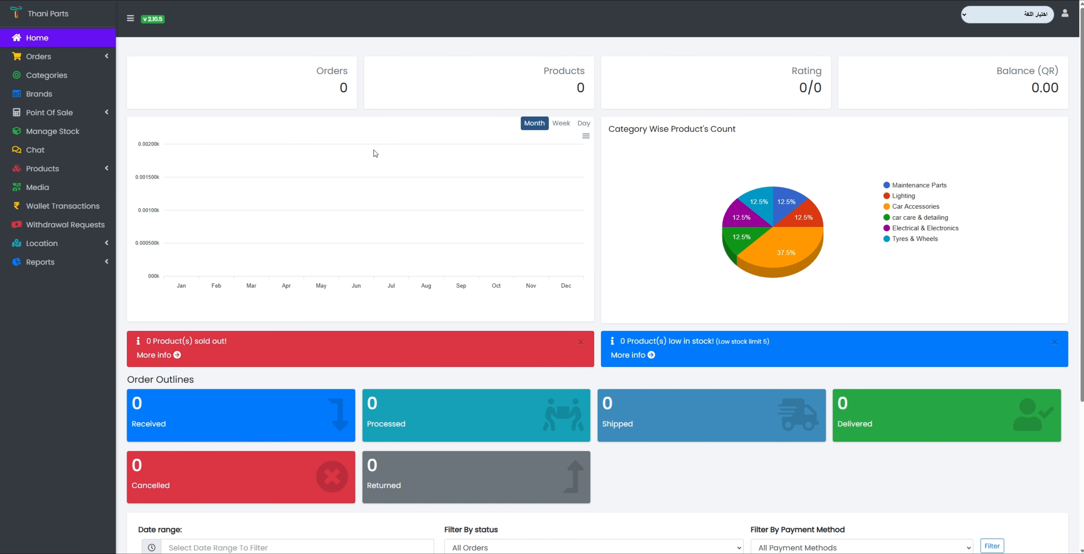
pyautogui.click(561, 123)
pyautogui.moveTo(995, 105); pyautogui.dragTo(1063, 98)
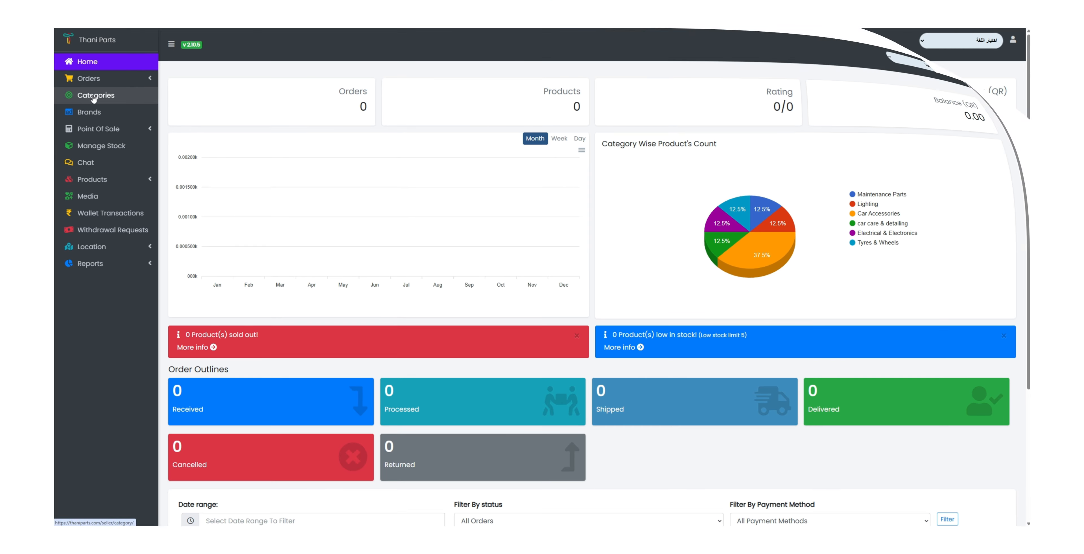
# Open the categories list and look through pages 1 to 4 of the available product categories
pyautogui.click(46, 76)
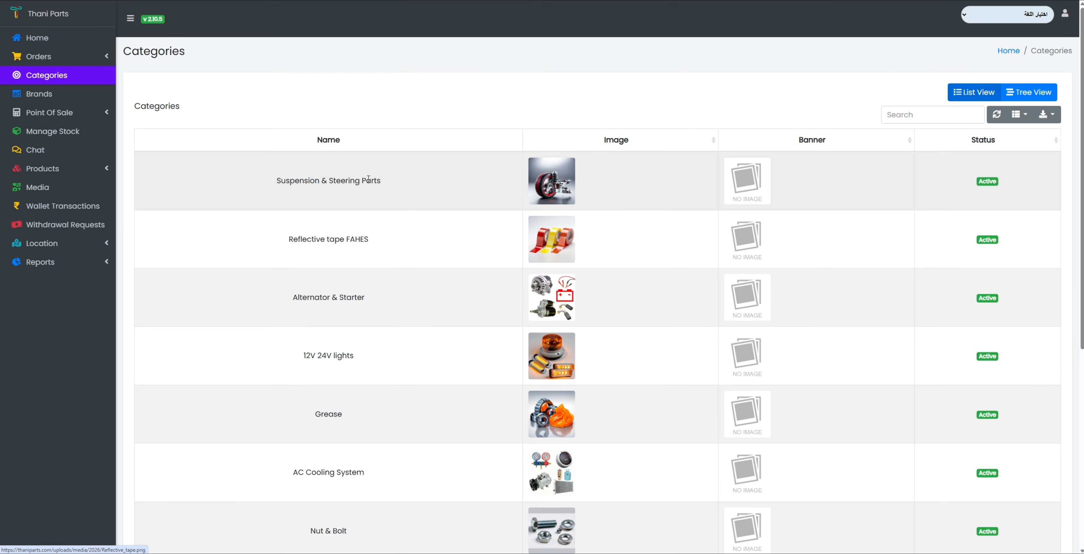
pyautogui.scroll(-6, 383, 207)
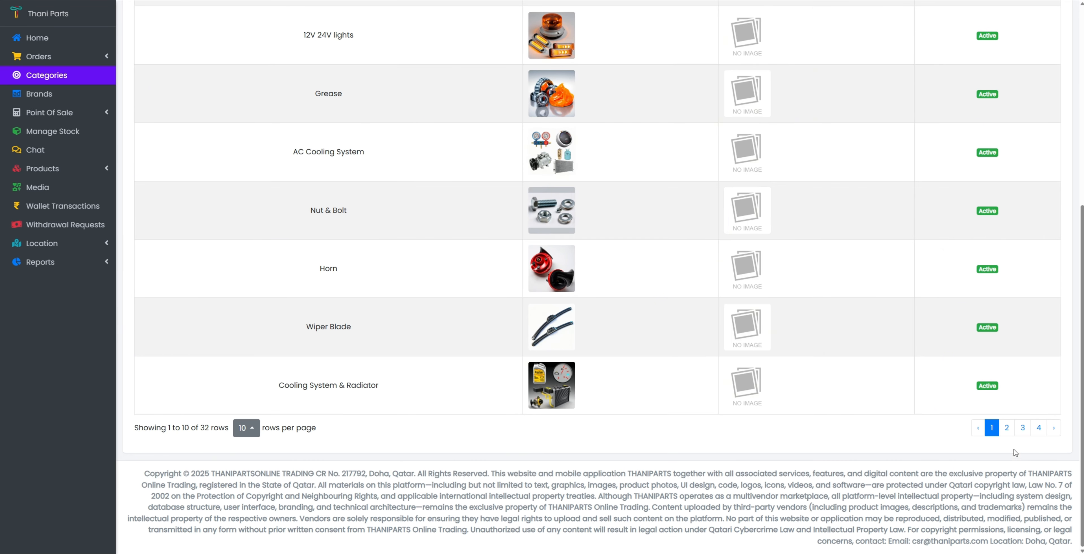
pyautogui.click(1006, 427)
pyautogui.scroll(8, 542, 179)
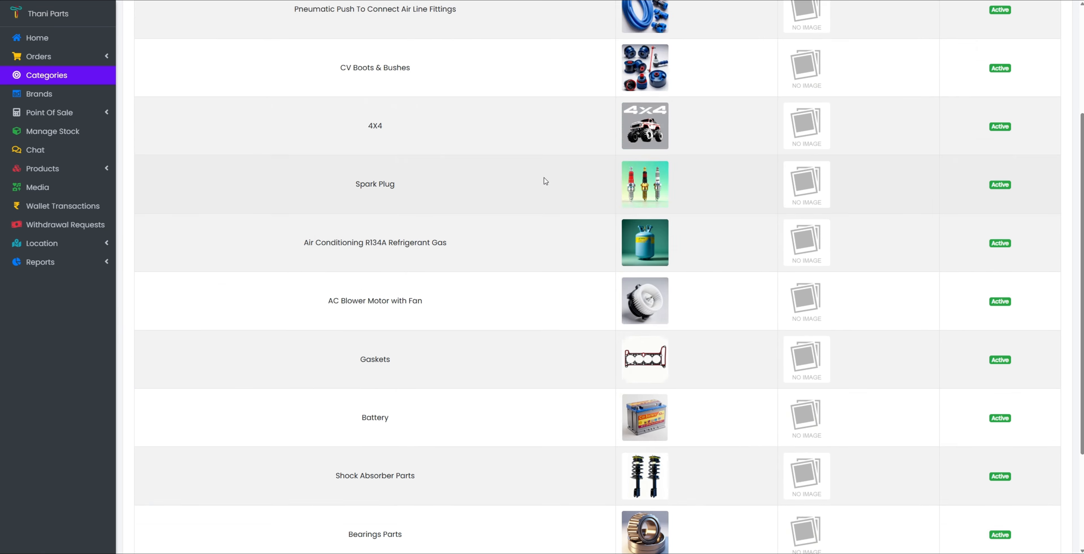
pyautogui.scroll(-6, 589, 252)
pyautogui.scroll(-2, 700, 372)
pyautogui.click(1022, 450)
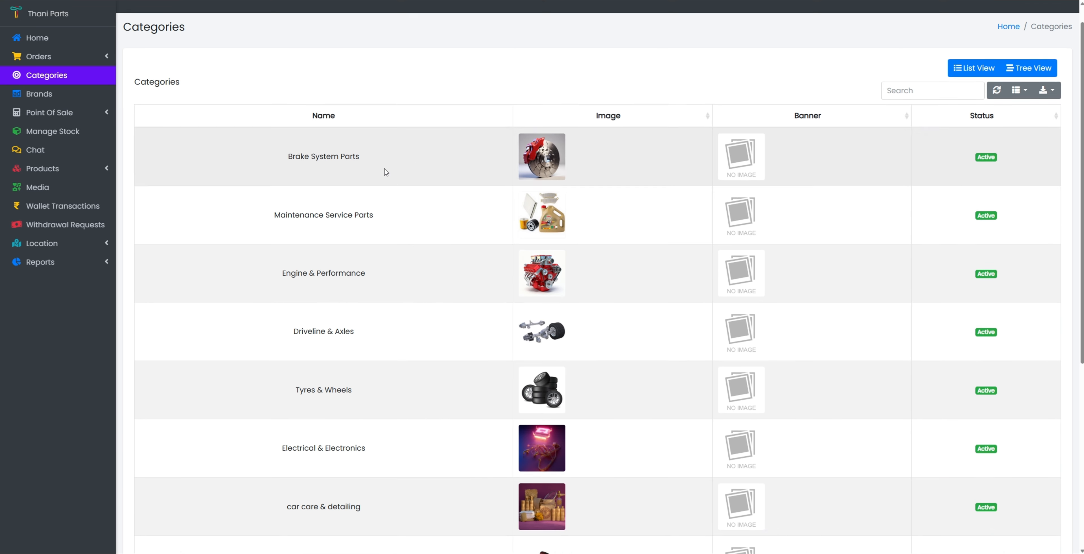
pyautogui.scroll(-10, 481, 217)
pyautogui.click(1038, 451)
# Show the categories as a tree, look it over, and return to the list view
pyautogui.click(1029, 88)
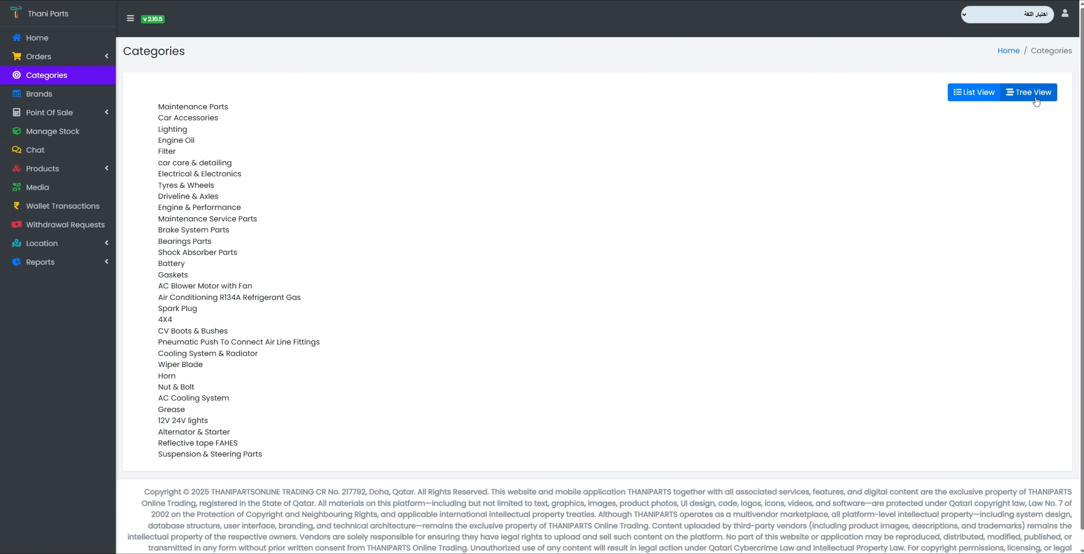
pyautogui.scroll(-1, 184, 347)
pyautogui.scroll(1, 184, 347)
pyautogui.click(972, 91)
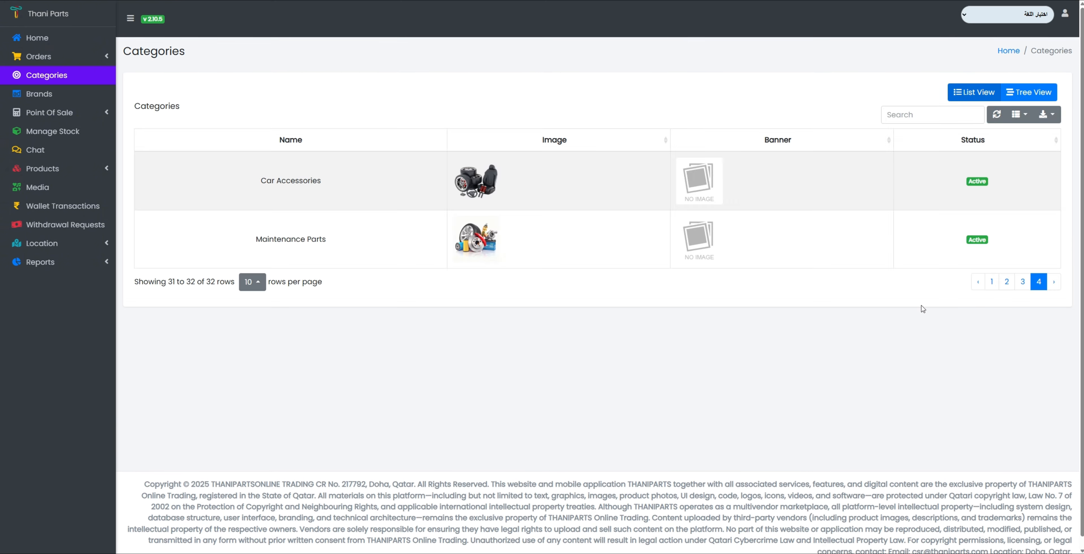
# Open the orders page and apply a date range of 12/12/2025 - 12/19/2025
pyautogui.click(42, 55)
pyautogui.click(47, 74)
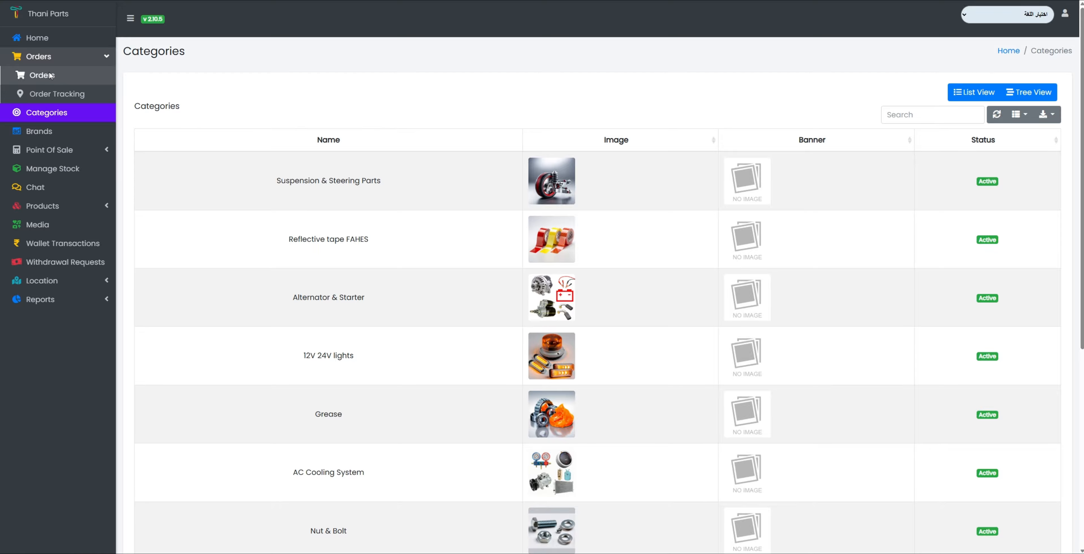
pyautogui.click(212, 105)
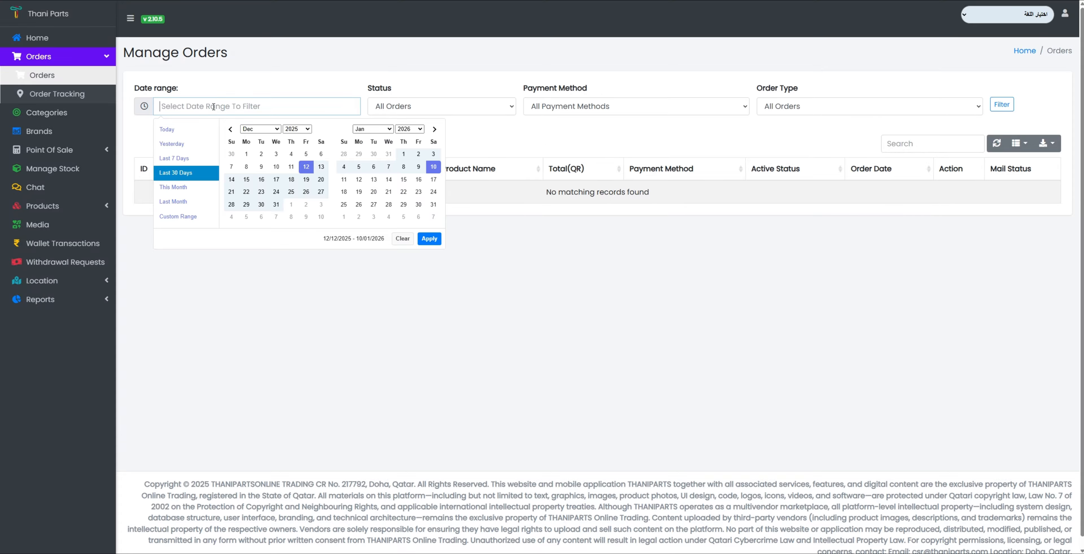
pyautogui.click(308, 169)
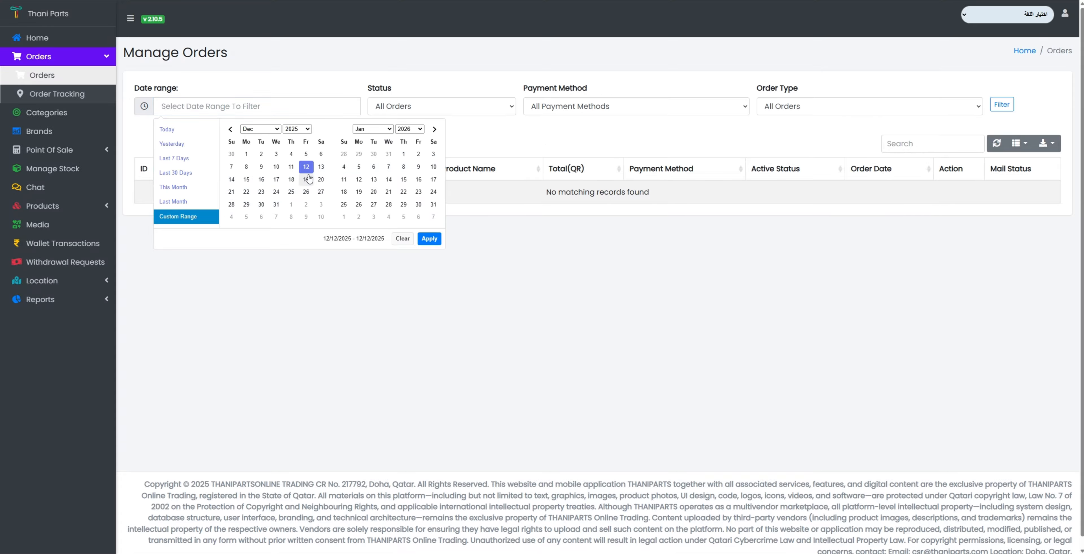
pyautogui.click(306, 179)
pyautogui.click(427, 239)
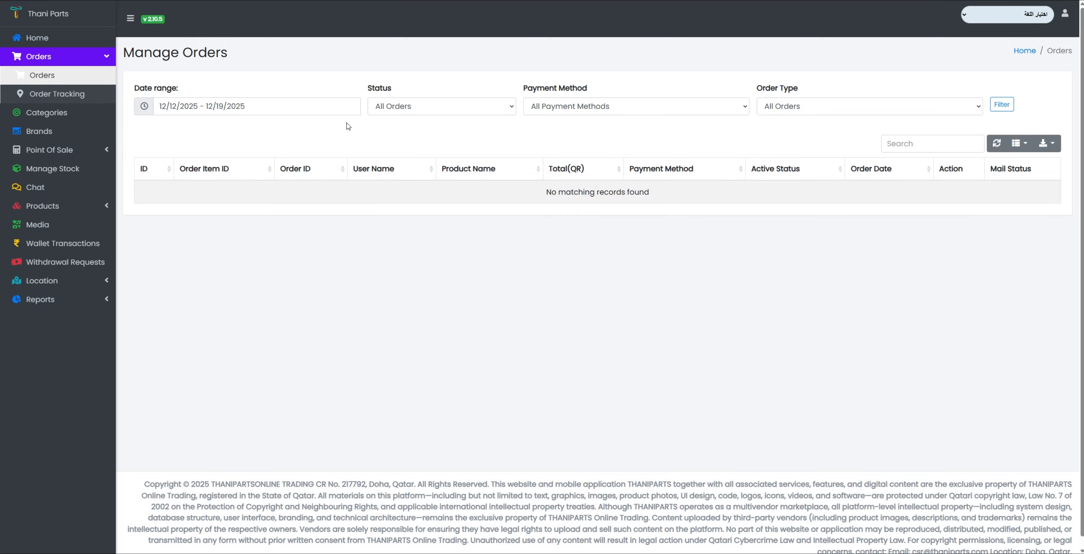
# Look at the Status, Payment Method and Order Type filter choices, and return to the categories list
pyautogui.click(403, 107)
pyautogui.click(563, 110)
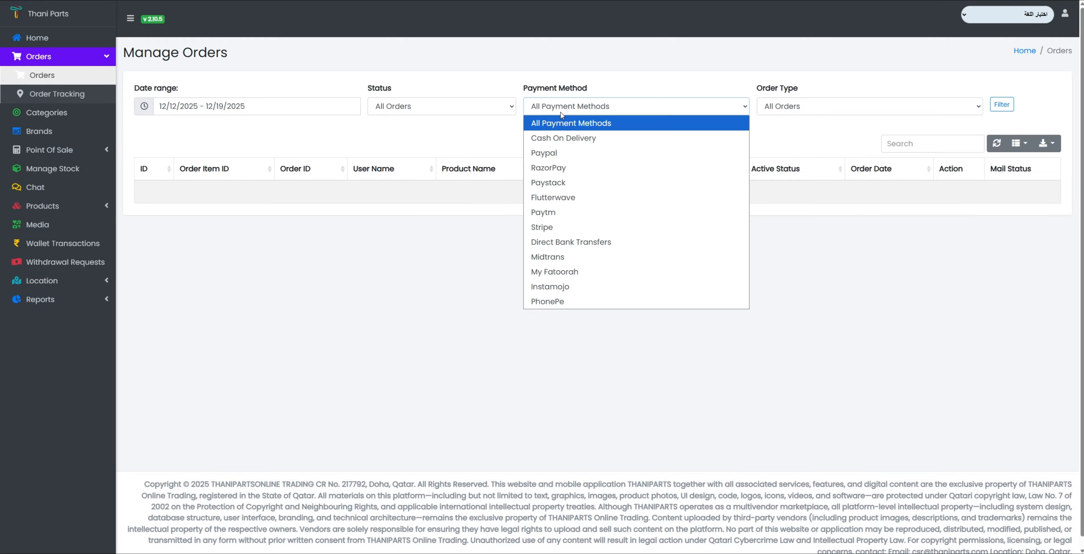
pyautogui.click(792, 107)
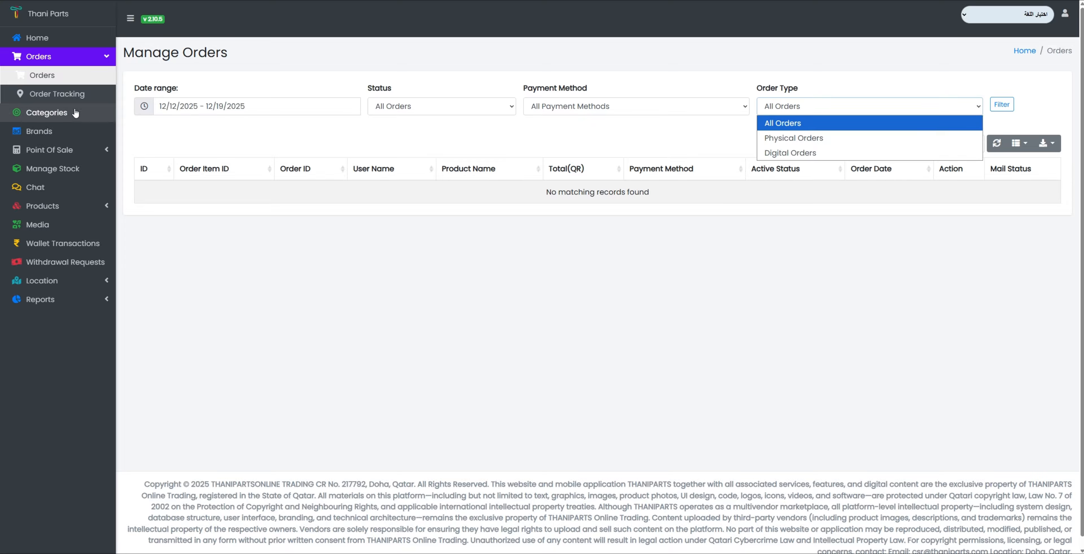
pyautogui.click(61, 110)
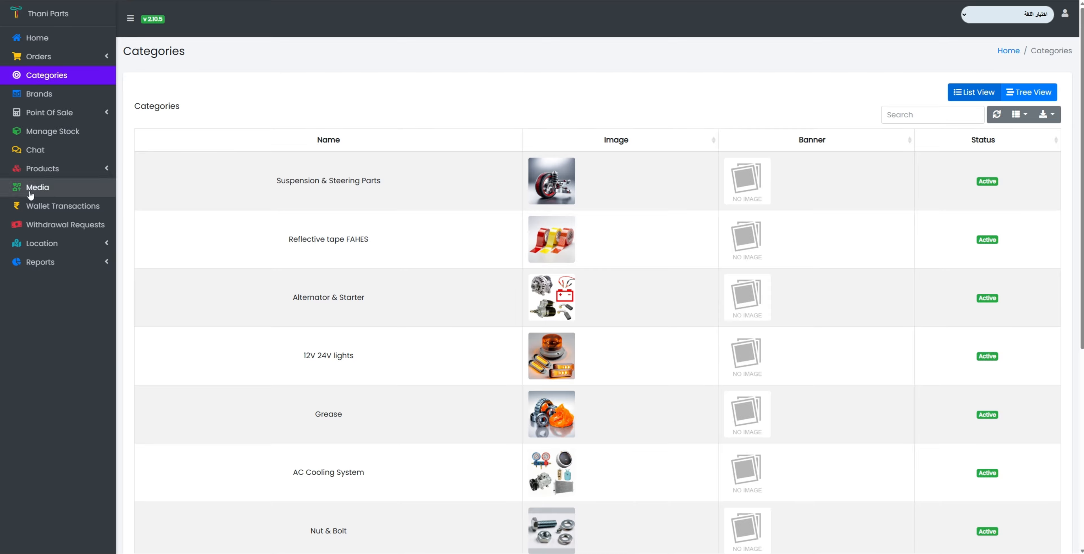
# Open Point Of Sale, select an already registered customer and choose Cash as the payment method
pyautogui.click(49, 113)
pyautogui.click(52, 132)
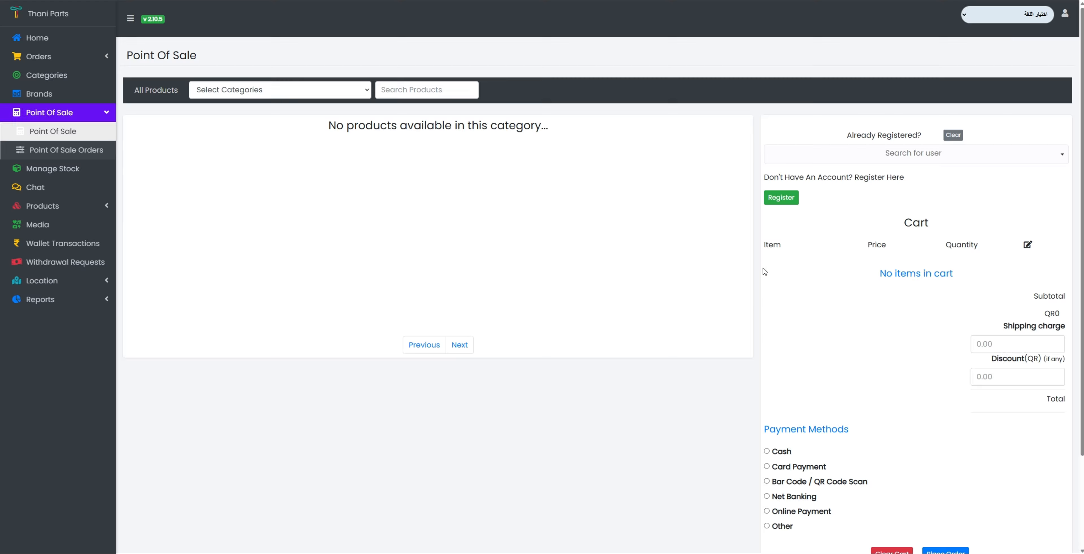
pyautogui.doubleClick(911, 229)
pyautogui.click(885, 158)
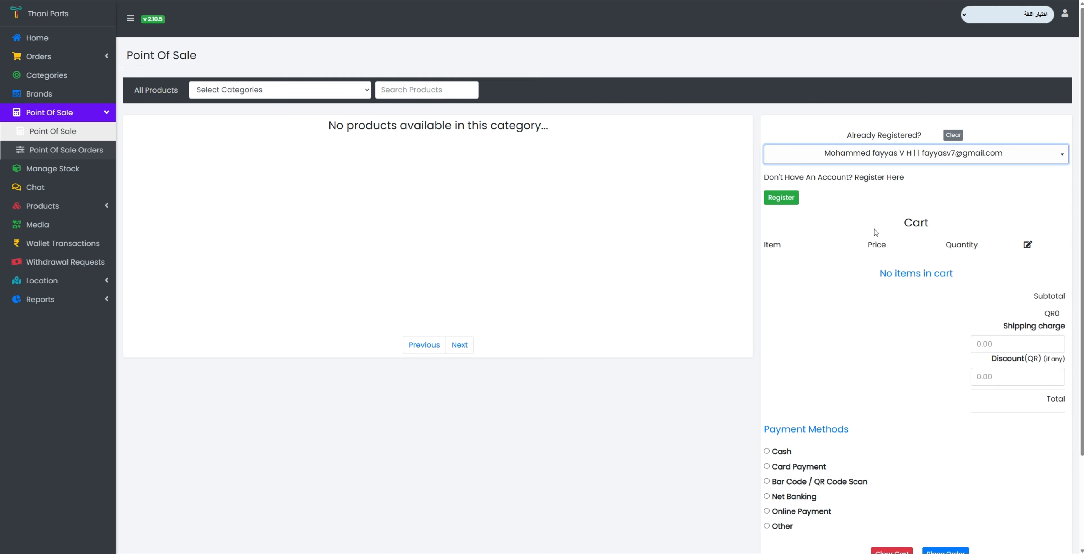
pyautogui.scroll(-3, 995, 362)
pyautogui.click(774, 452)
pyautogui.scroll(3, 799, 295)
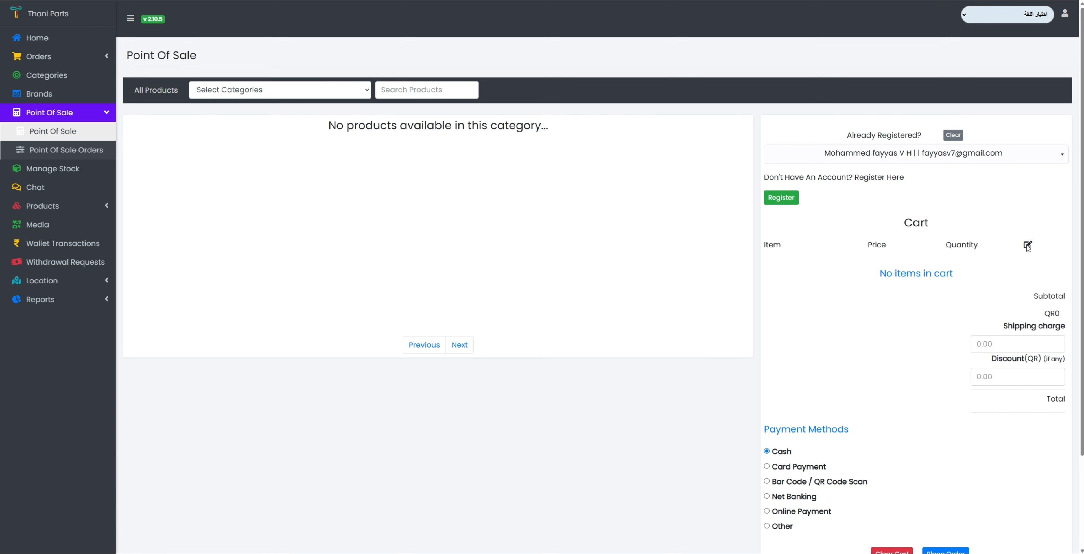
# Check the Point Of Sale category filter and product search, and open the Point Of Sale orders
pyautogui.click(295, 89)
pyautogui.click(413, 89)
pyautogui.click(63, 153)
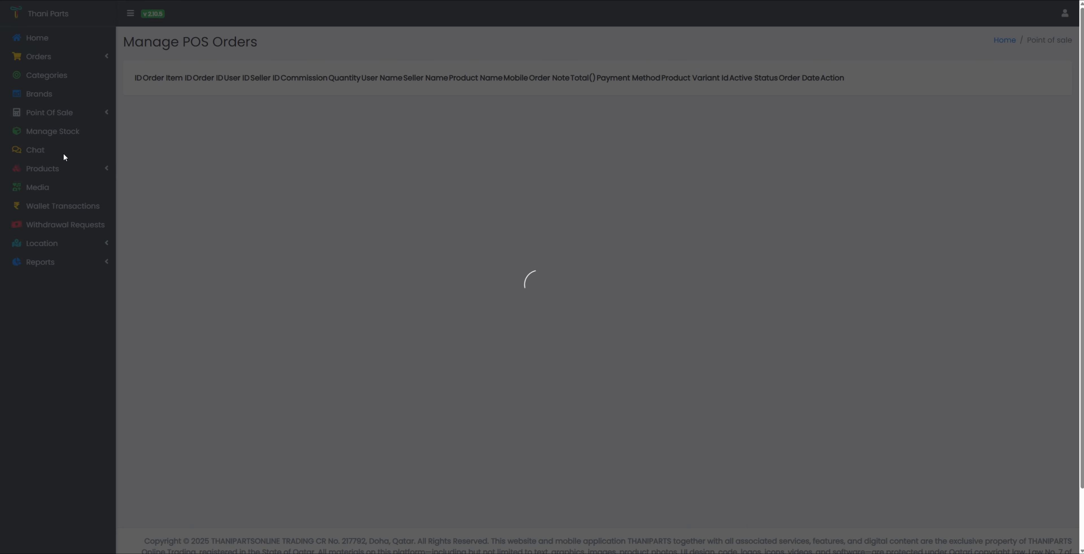
# Open the stock management page and look through the product category filter's options
pyautogui.click(58, 171)
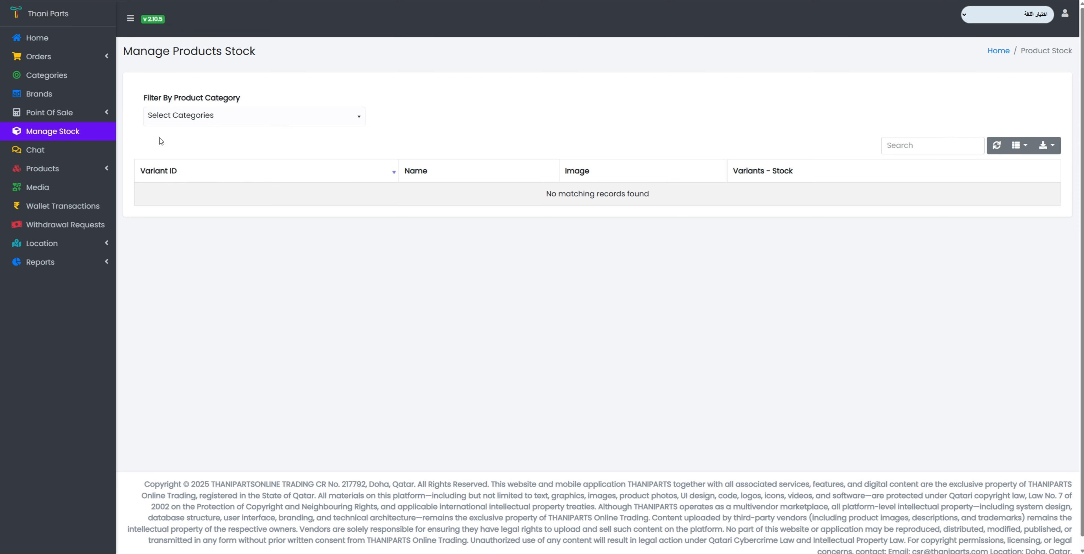
pyautogui.click(207, 117)
pyautogui.scroll(-4, 203, 184)
pyautogui.click(220, 73)
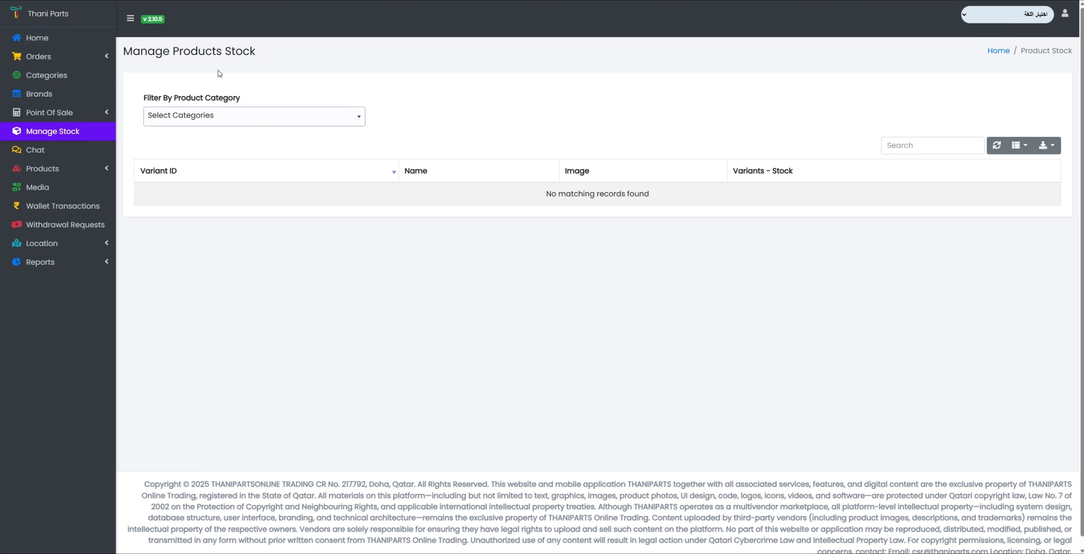
# Start a new product and enter the name "Brembo Rear Brake Pads Land Rover Defender 2023, P44021N Brake Pads, Defender L663 Rear Brakes"
pyautogui.click(69, 169)
pyautogui.click(38, 261)
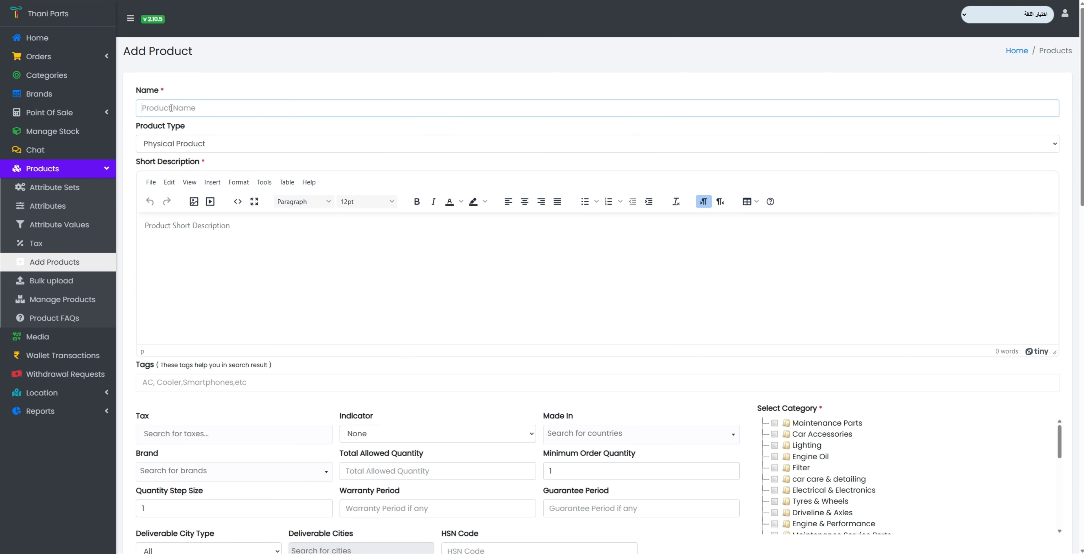
pyautogui.click(361, 51)
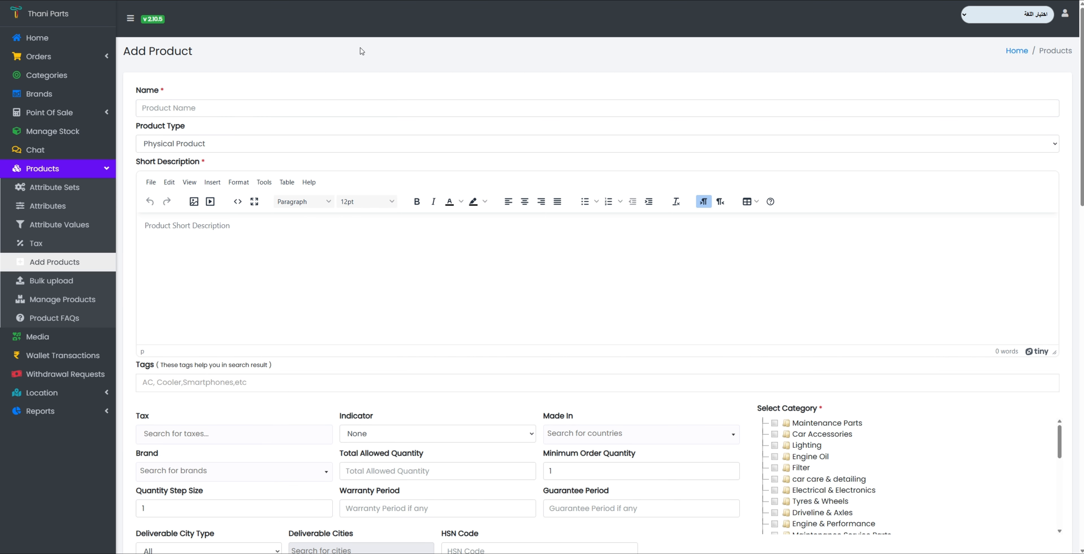
pyautogui.write('Brembo Rear Brake Pads Land Rover Defender 2023, P44021N Brake Pads, Defender L663 Rear Brakes')
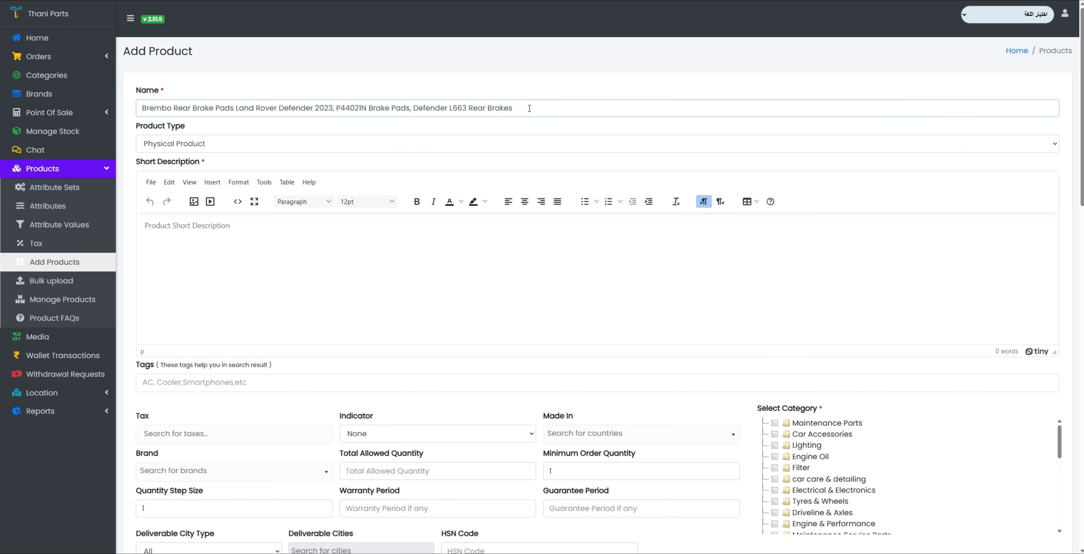
# Append "Defender 90 110 130 Brake Replacement, OE Quality Brake Pads" to the product name and choose Physical Product as the type
pyautogui.write('Defender 90 110 130 Brake Replacement, OE Quality Brake Pads')
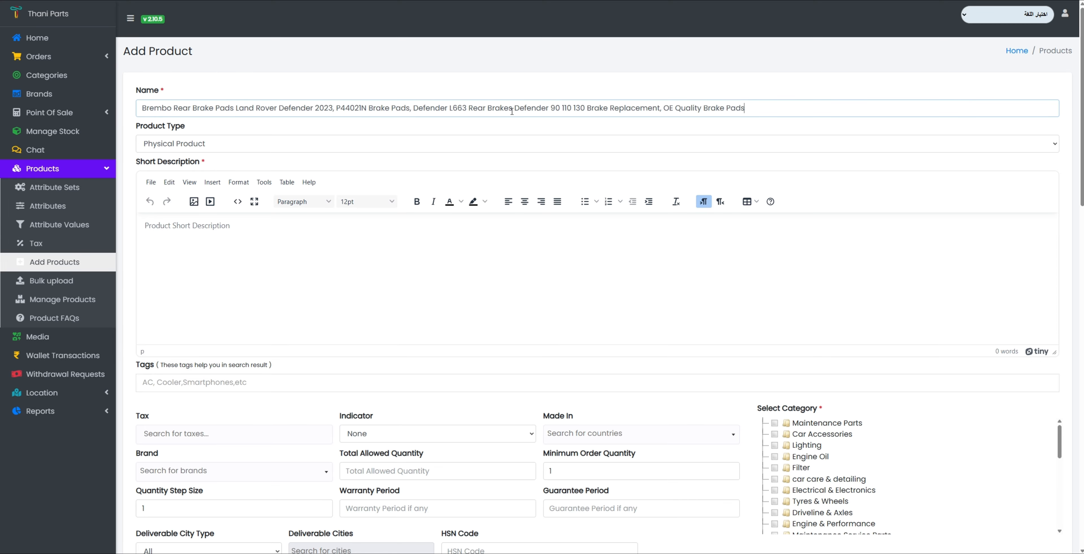
pyautogui.click(188, 143)
pyautogui.click(187, 161)
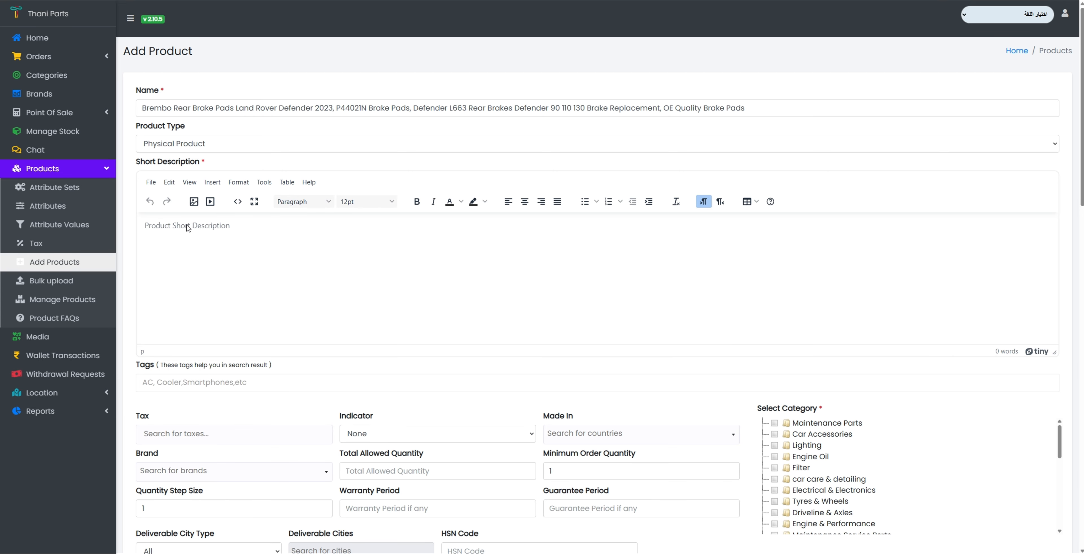
# Fill the short description with Product Specifications bullets: 2020-2025 Land Rover Defender (All Trims), Rear Axle, Premium Ceramic (Low-Dust Formulation), 4x Rear Brake Pads, Hardware Clips, and Shims
pyautogui.click(188, 227)
pyautogui.write('Product Specifications: Compatibility: 2020-2025 Land Rover Defender (All Trims) Position: Rear Axle Material: Premium Ceramic (Low-Dust Formulation) In the Box: 4x Rear Brake Pads, Hardware Clips, and Shims.')
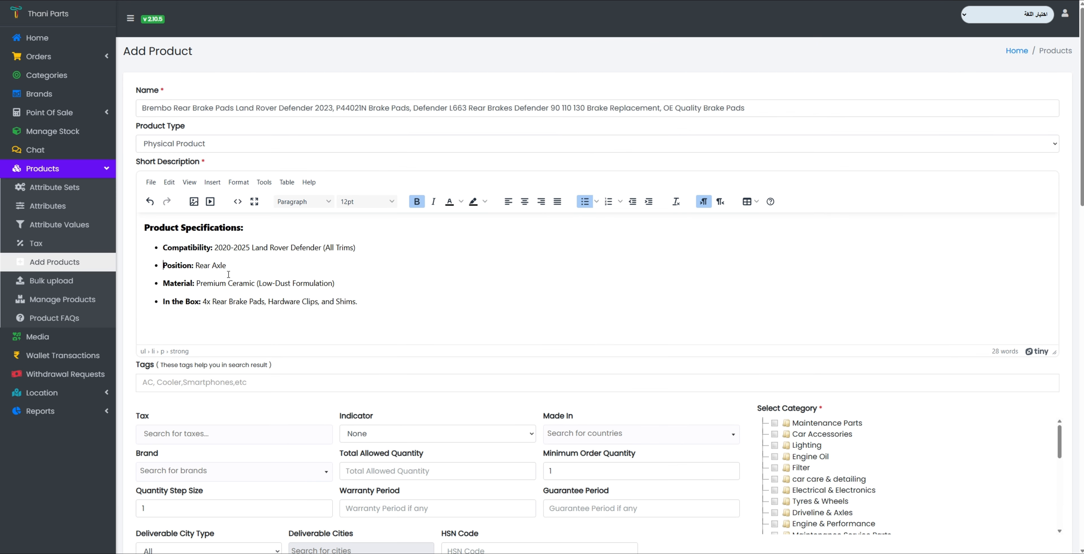
pyautogui.moveTo(201, 283); pyautogui.dragTo(247, 301)
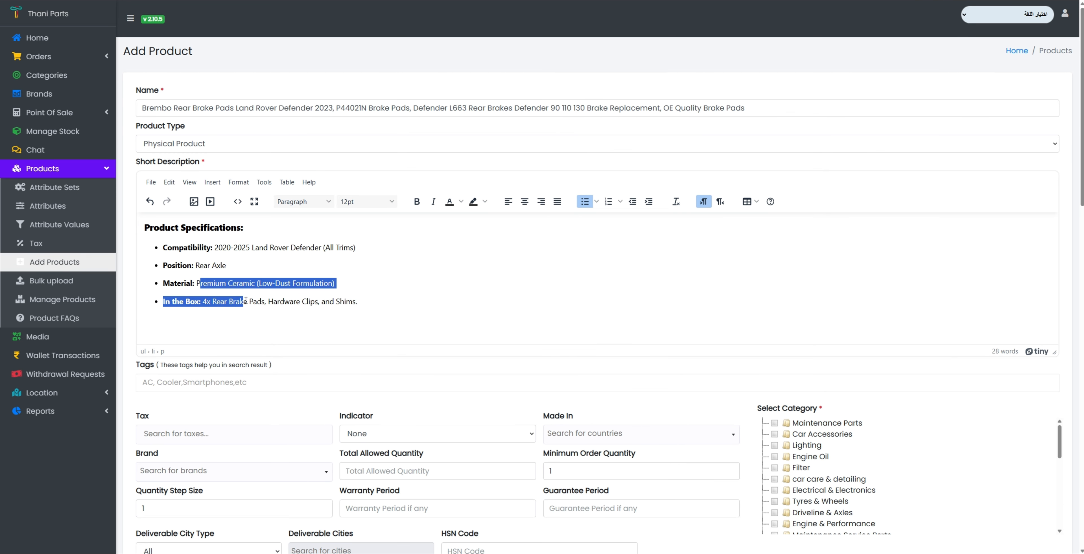
pyautogui.click(294, 314)
pyautogui.scroll(-2, 335, 313)
pyautogui.scroll(2, 255, 228)
pyautogui.click(262, 231)
pyautogui.moveTo(262, 231); pyautogui.dragTo(145, 231)
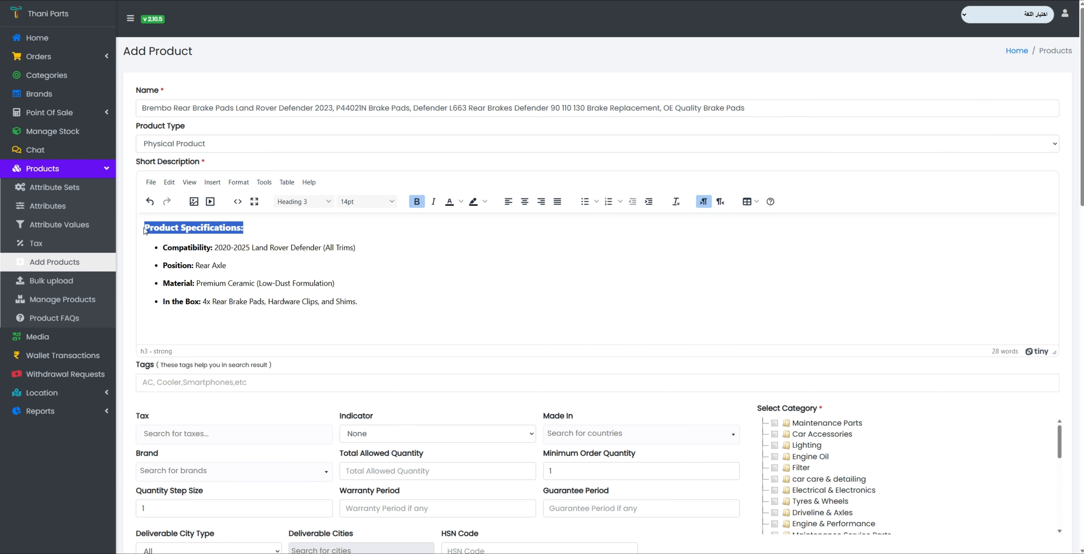
pyautogui.click(266, 268)
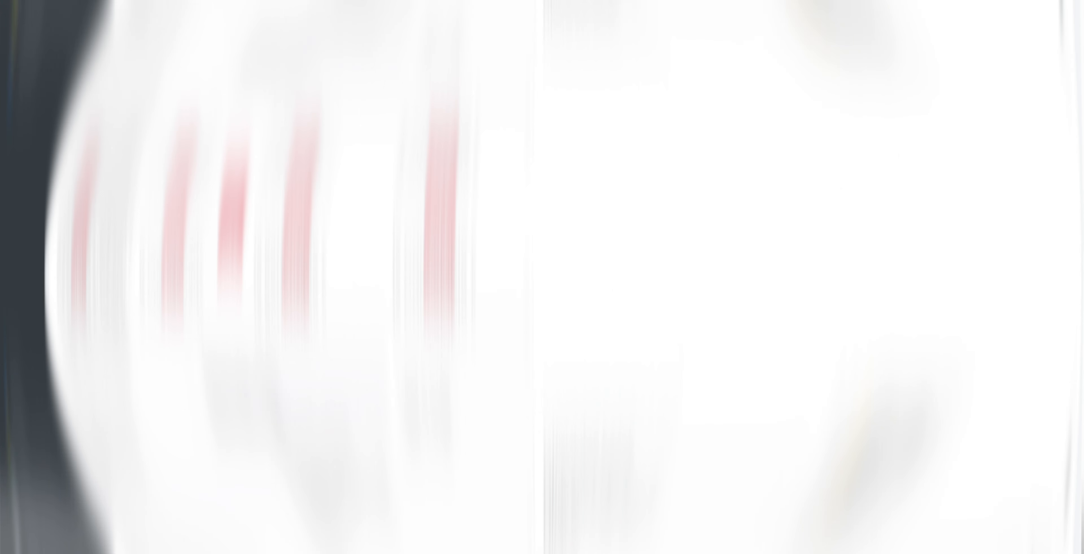
# Add the search tags Brake, Rear Brake and Brake Pad to the product
pyautogui.click(210, 255)
pyautogui.write('Brak')
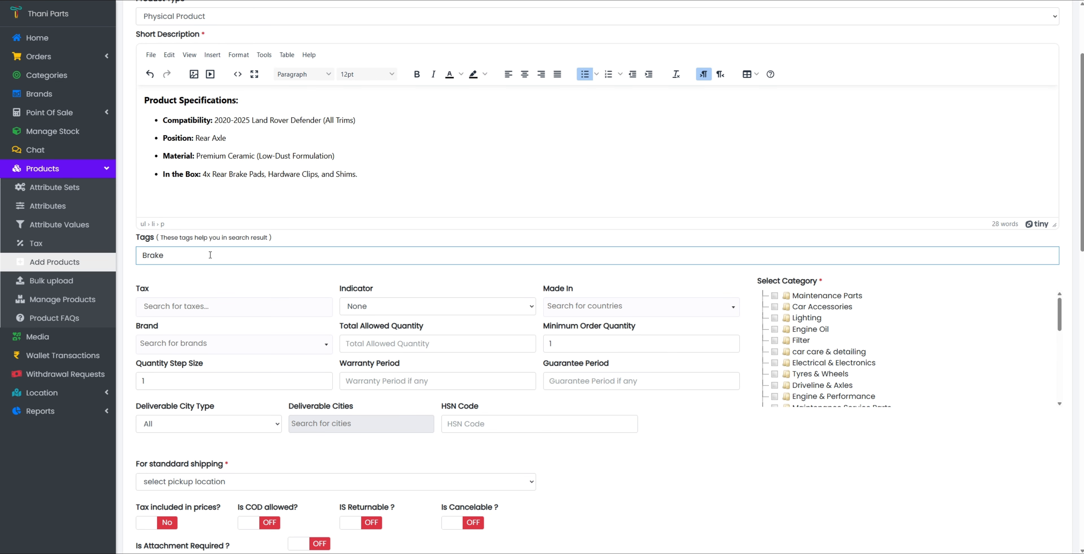
pyautogui.write('e')
pyautogui.press('Return')
pyautogui.write('Rear ')
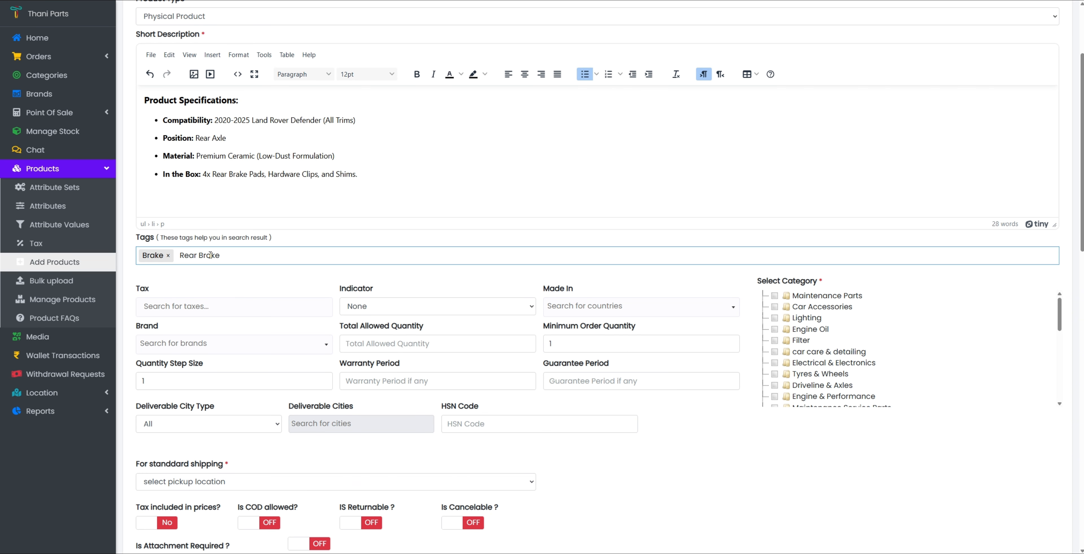
pyautogui.write('Brake')
pyautogui.press('Return')
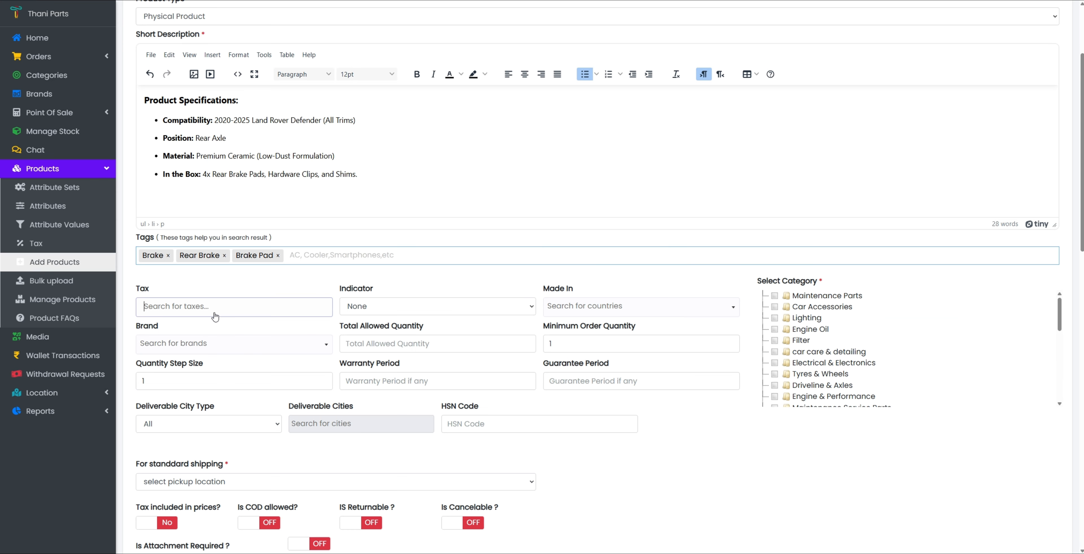
# Leave the product's tax empty and set its indicator to Thijari Parts
pyautogui.click(234, 306)
pyautogui.click(411, 312)
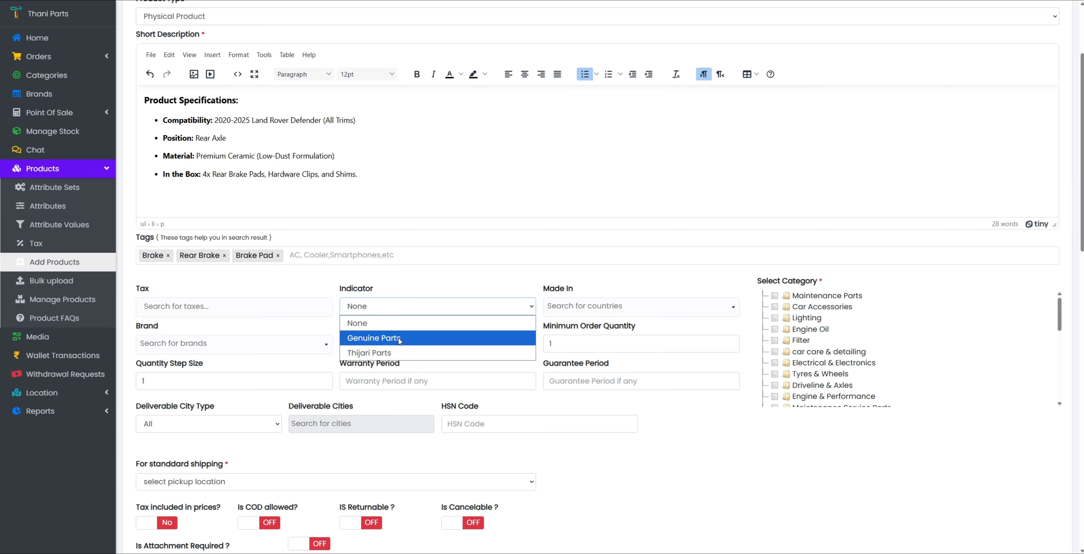
pyautogui.click(400, 352)
# Set the product's country of manufacture to Italy and its brand to brembo
pyautogui.click(555, 311)
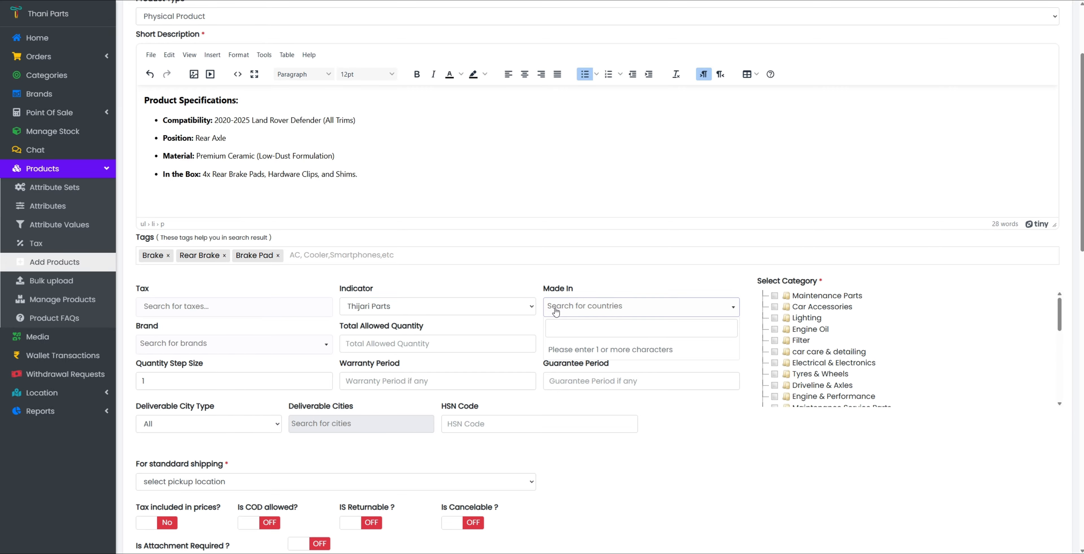
pyautogui.write('ita')
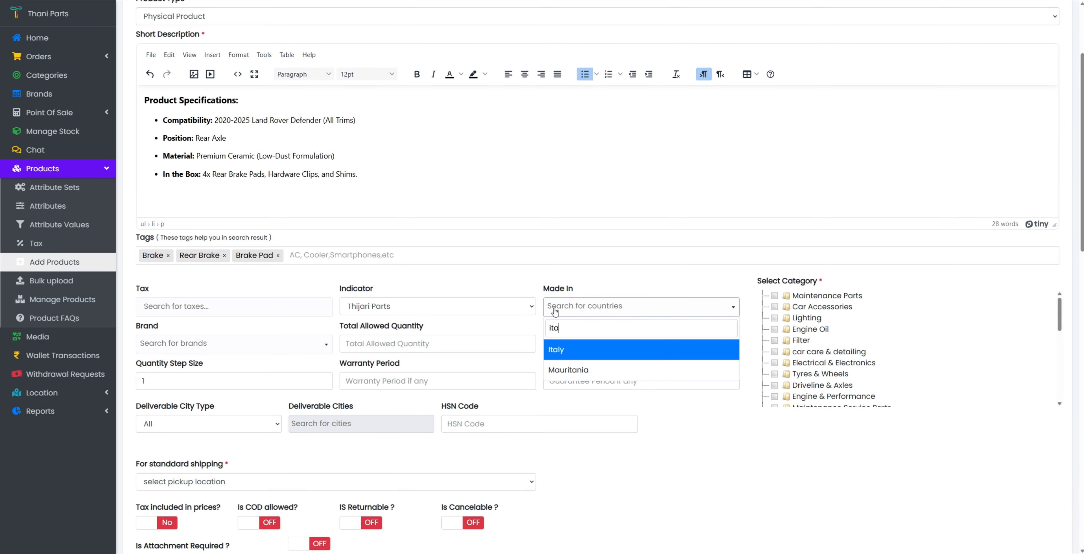
pyautogui.click(568, 353)
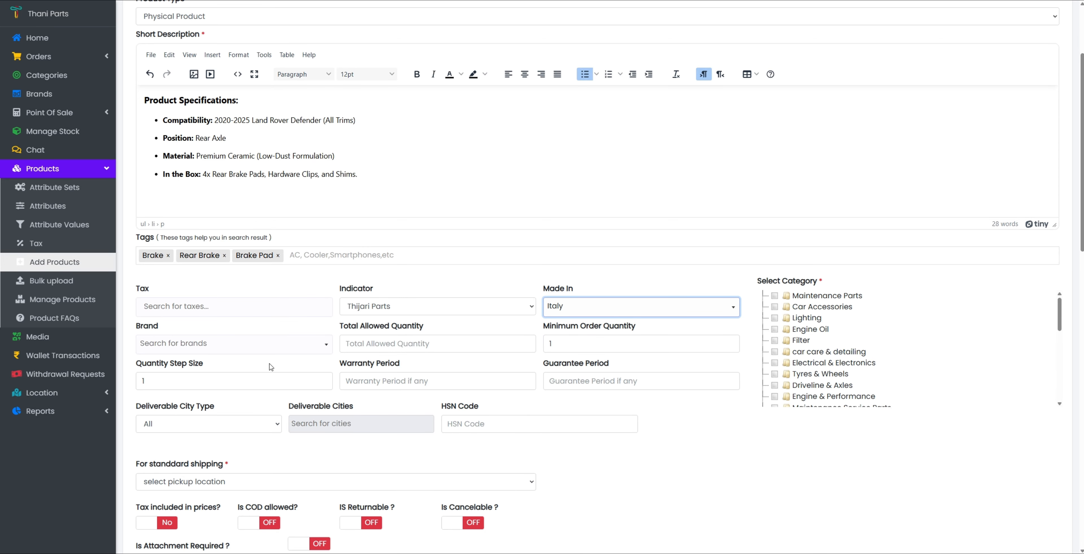
pyautogui.scroll(-2, 270, 366)
pyautogui.click(236, 258)
pyautogui.write('b')
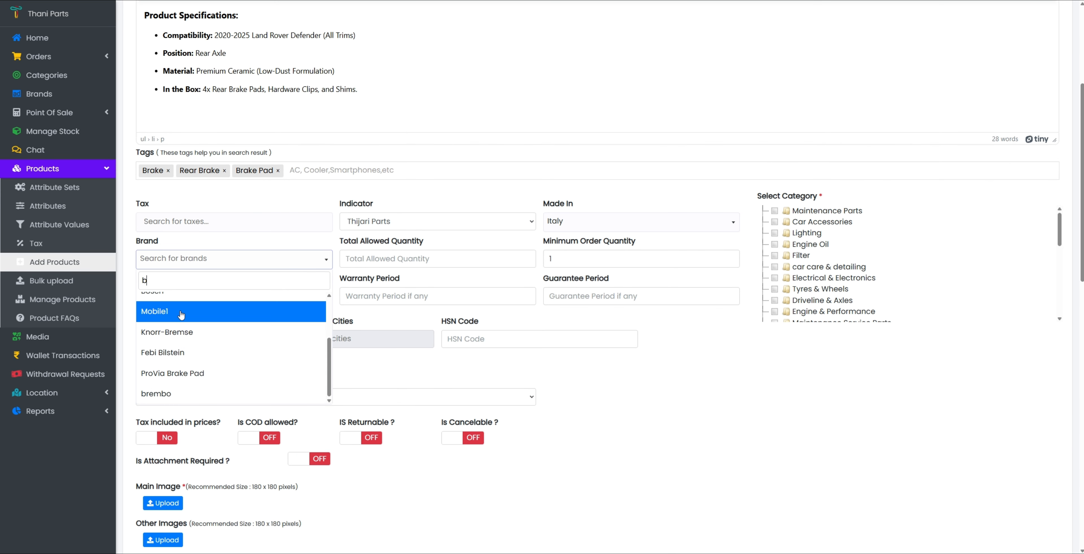
pyautogui.click(163, 395)
# Set the total allowed quantity to 73, keeping minimum order and step size at 1 and the warranty and guarantee periods blank
pyautogui.click(379, 262)
pyautogui.write('73')
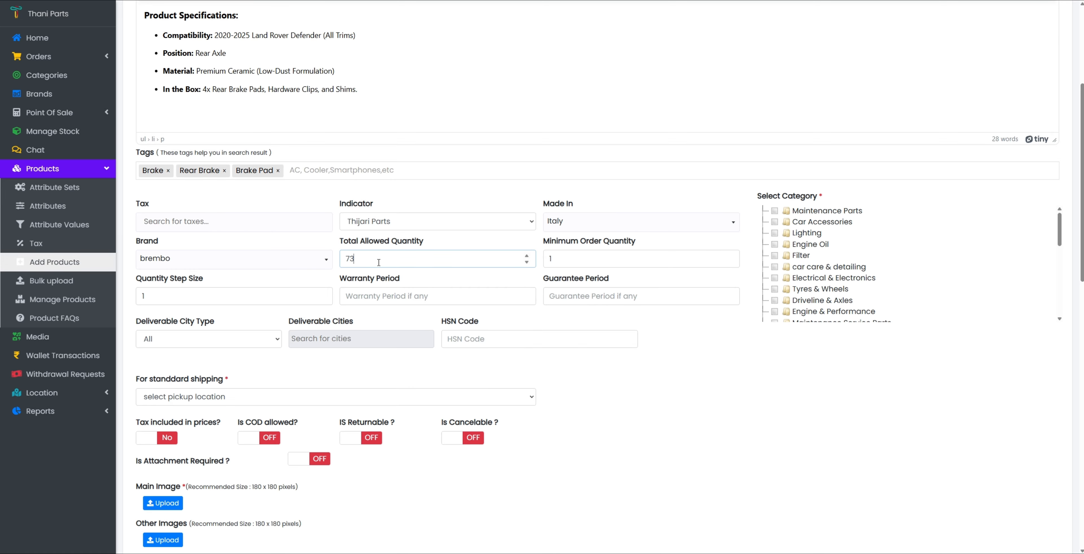
pyautogui.click(560, 255)
pyautogui.moveTo(638, 240); pyautogui.dragTo(542, 251)
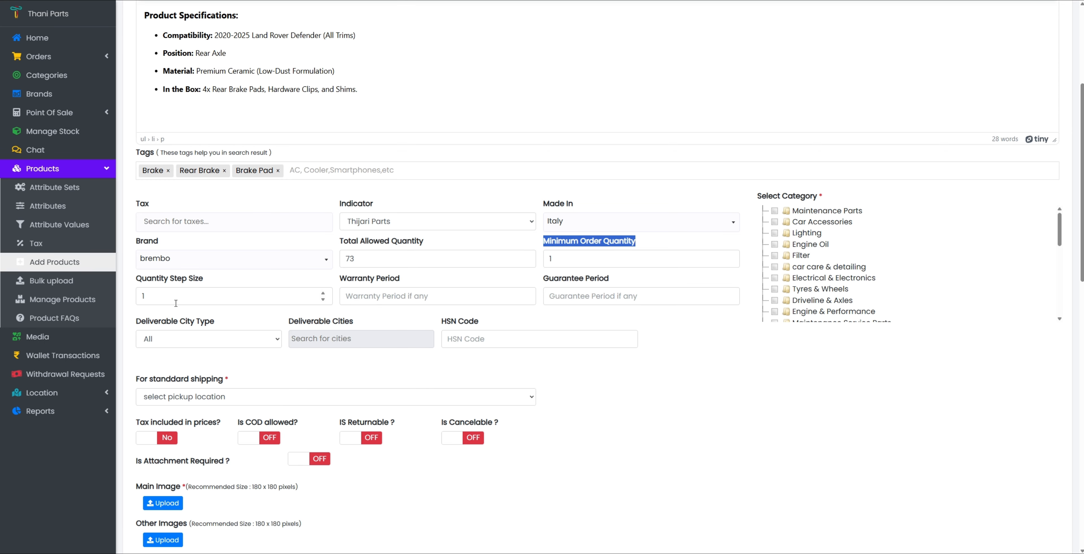
pyautogui.click(174, 300)
pyautogui.click(383, 293)
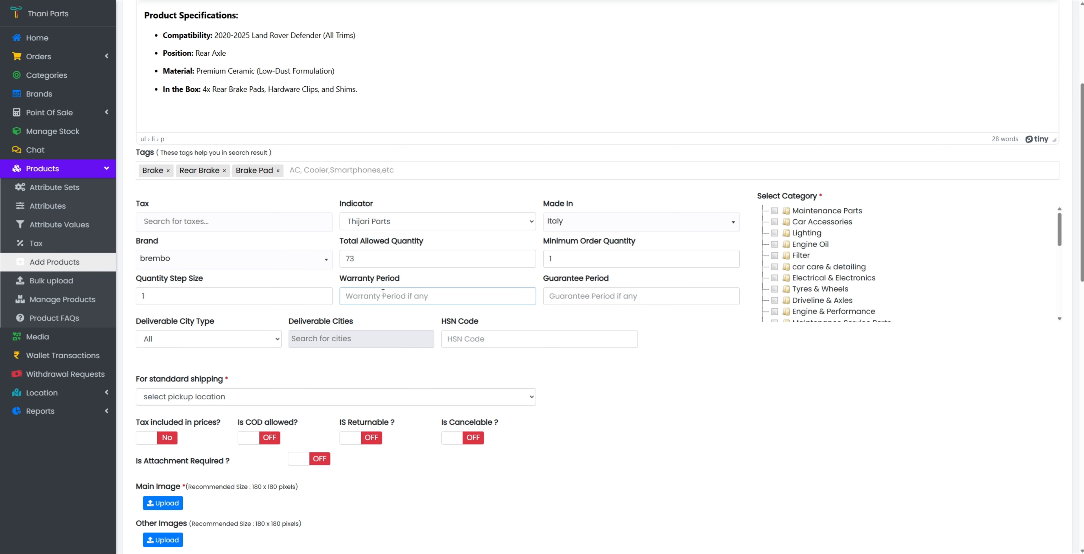
pyautogui.write('0')
pyautogui.press('BackSpace')
pyautogui.click(626, 292)
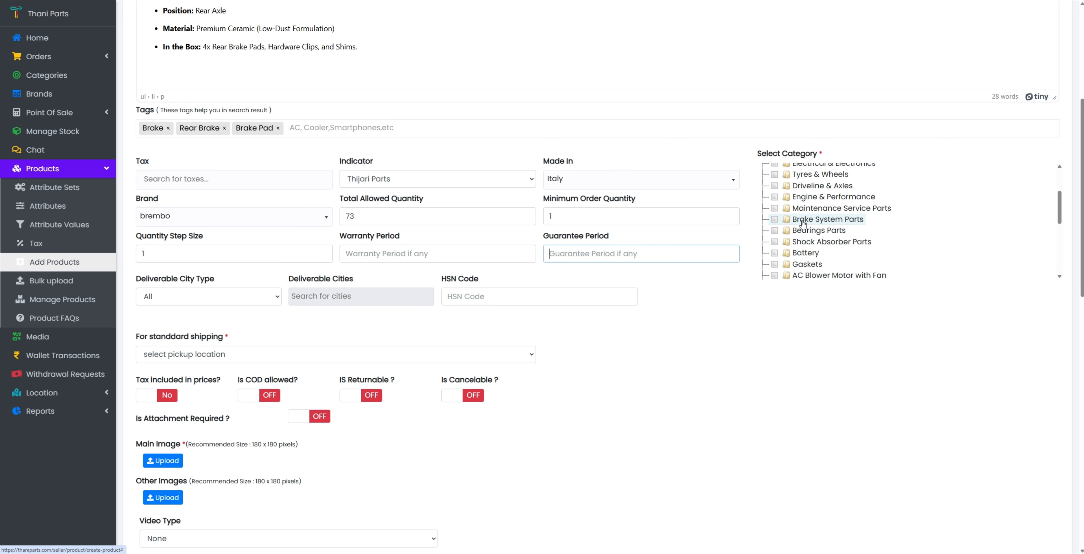
# Assign the product to the Brake System Parts category and keep the deliverable city type at All
pyautogui.click(775, 220)
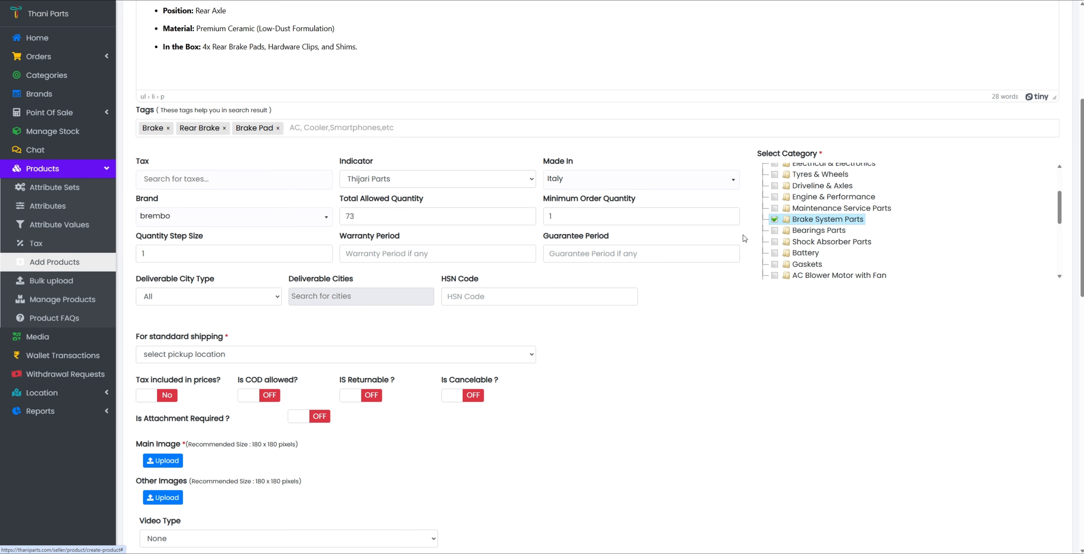
pyautogui.click(231, 294)
pyautogui.click(229, 295)
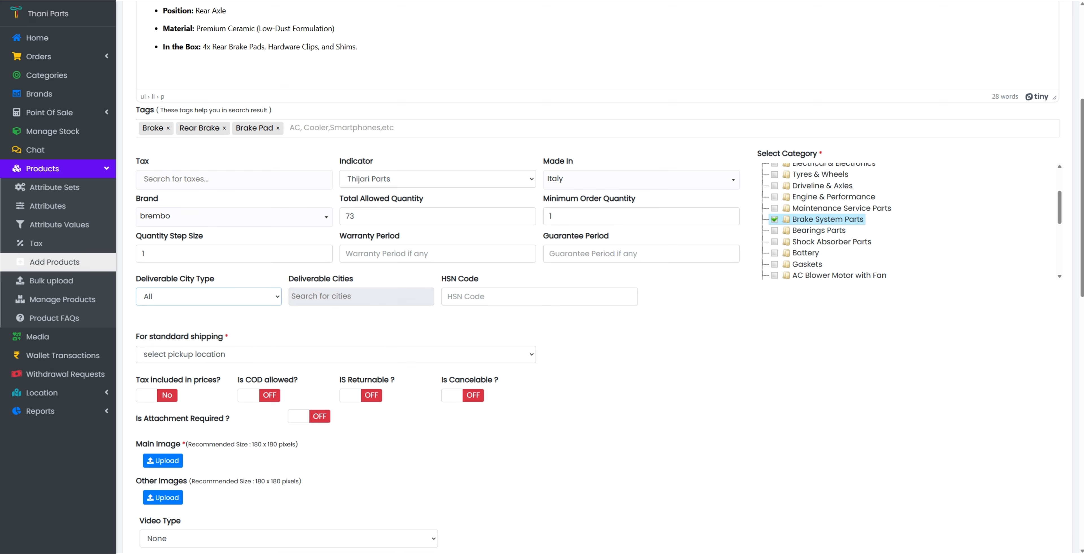
# Check the pickup location options for standard shipping without choosing one
pyautogui.scroll(-2, 168, 272)
pyautogui.click(168, 272)
pyautogui.click(168, 273)
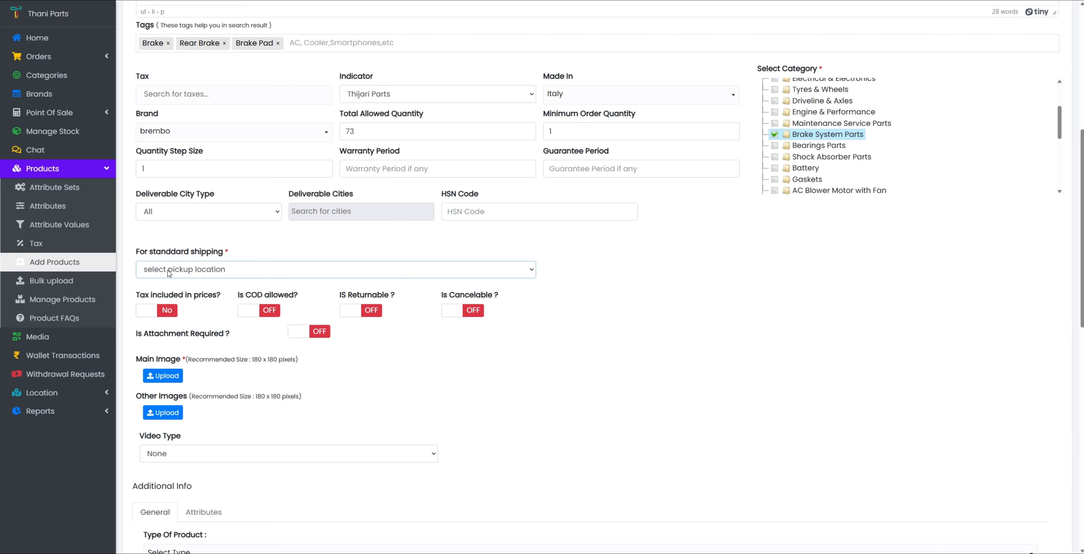
pyautogui.scroll(-1, 180, 296)
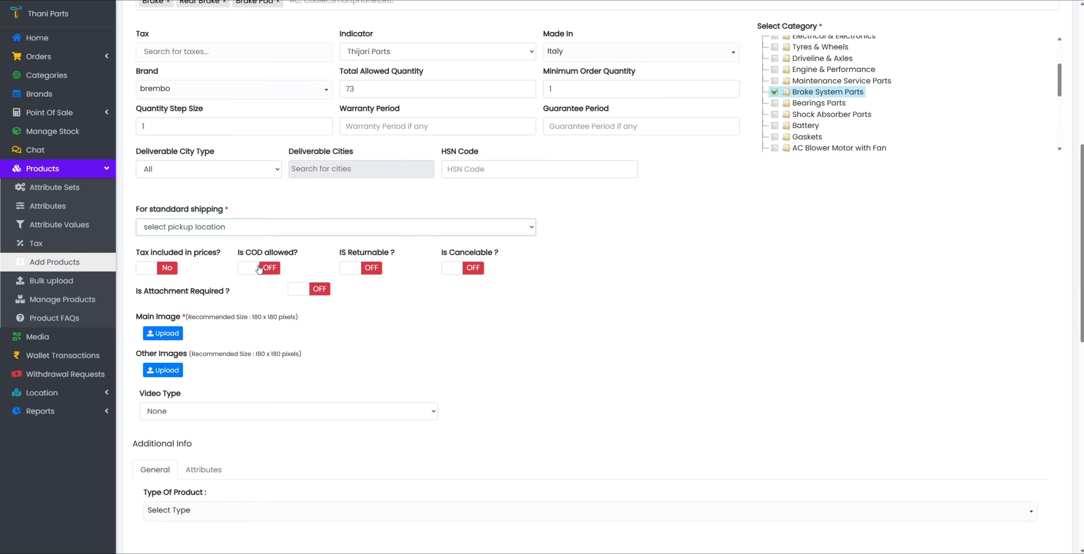
# Try switching on the COD allowed, returnable and cancelable options, turning each one back off
pyautogui.moveTo(235, 254); pyautogui.dragTo(290, 253)
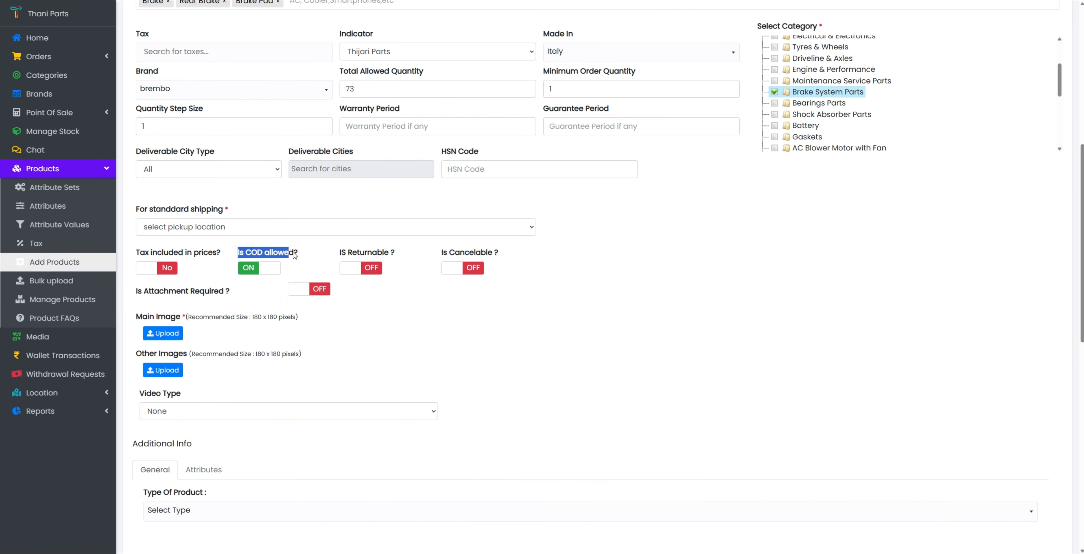
pyautogui.click(265, 269)
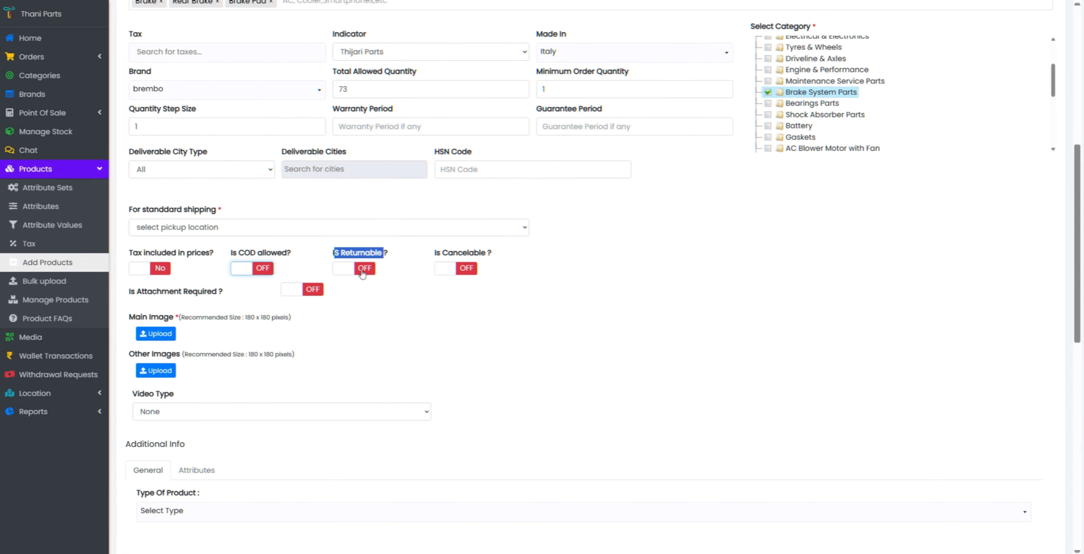
pyautogui.click(353, 268)
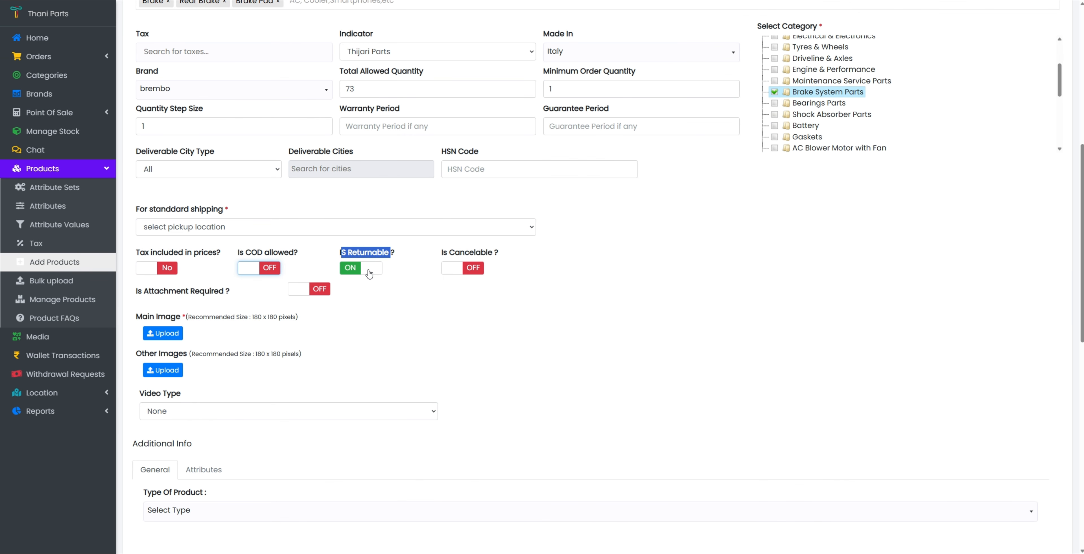
pyautogui.click(358, 268)
pyautogui.moveTo(442, 253); pyautogui.dragTo(494, 252)
pyautogui.click(470, 271)
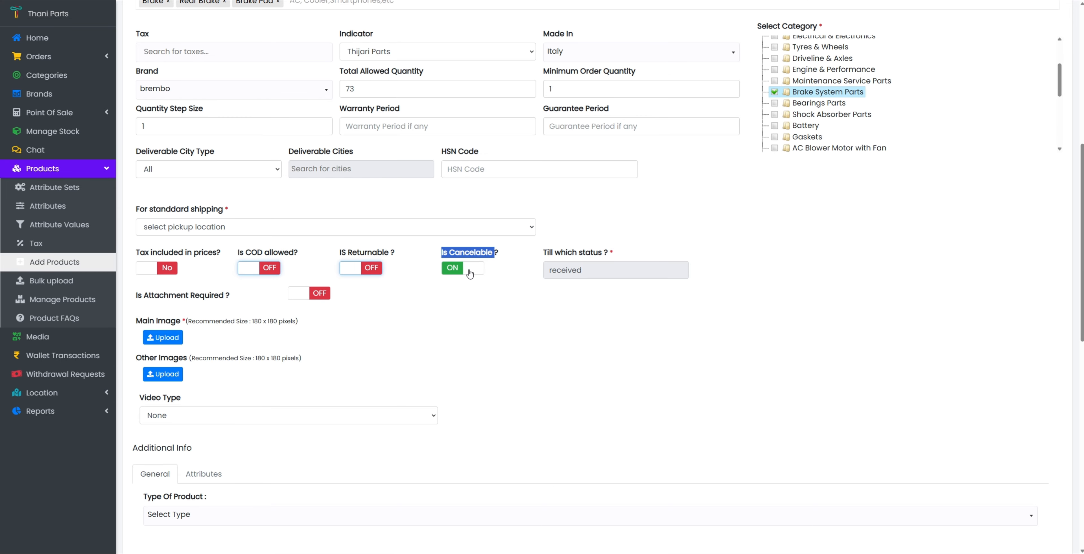
pyautogui.click(470, 271)
# Turn on the attachment required option for the product
pyautogui.moveTo(166, 295); pyautogui.dragTo(244, 294)
pyautogui.click(306, 293)
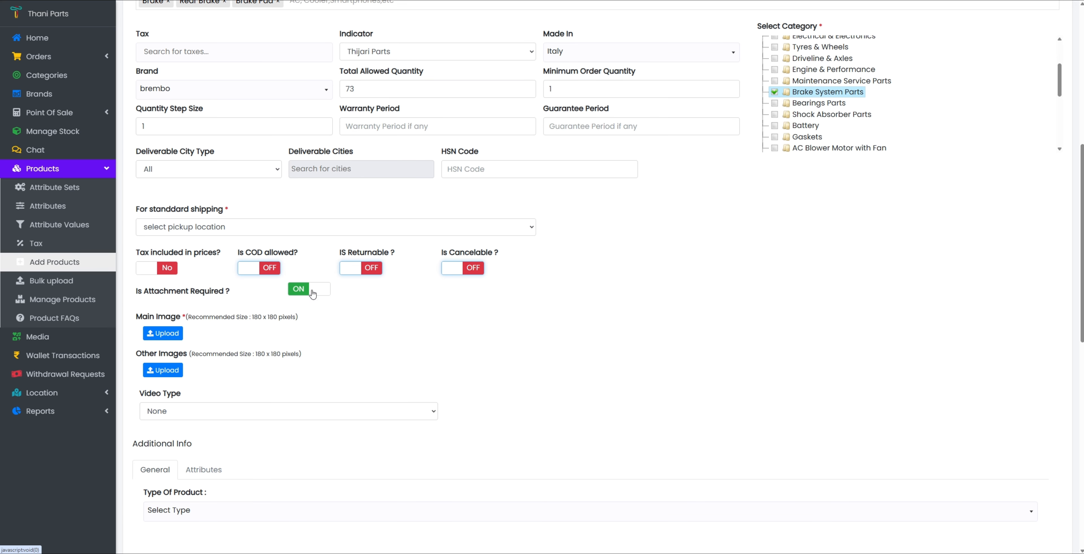
pyautogui.moveTo(139, 294); pyautogui.dragTo(236, 292)
pyautogui.scroll(-1, 180, 338)
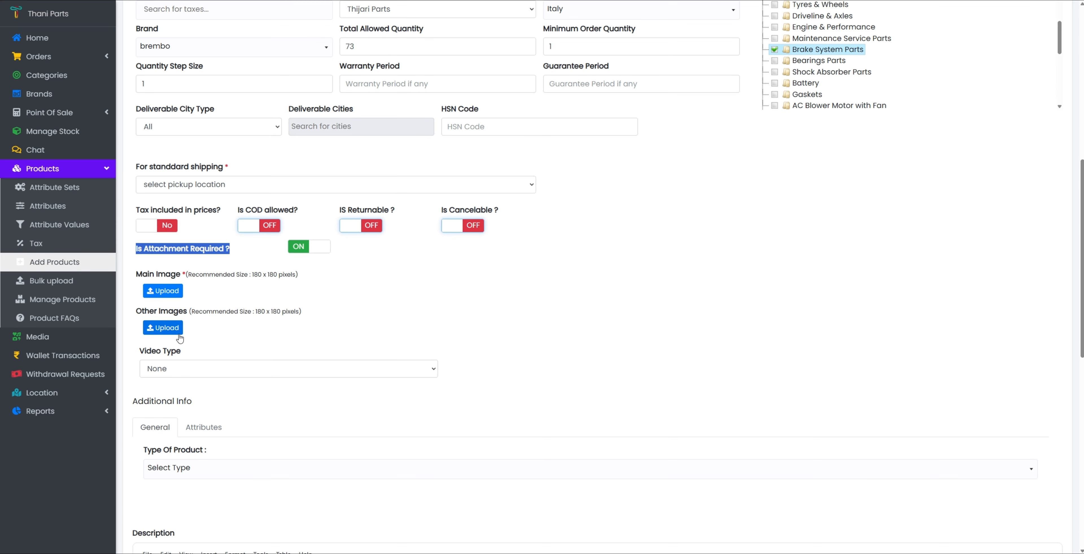
# Upload the Brake Pad Brembo picture from the THANIPARTS folder to the media library for the main image
pyautogui.scroll(-1, 180, 337)
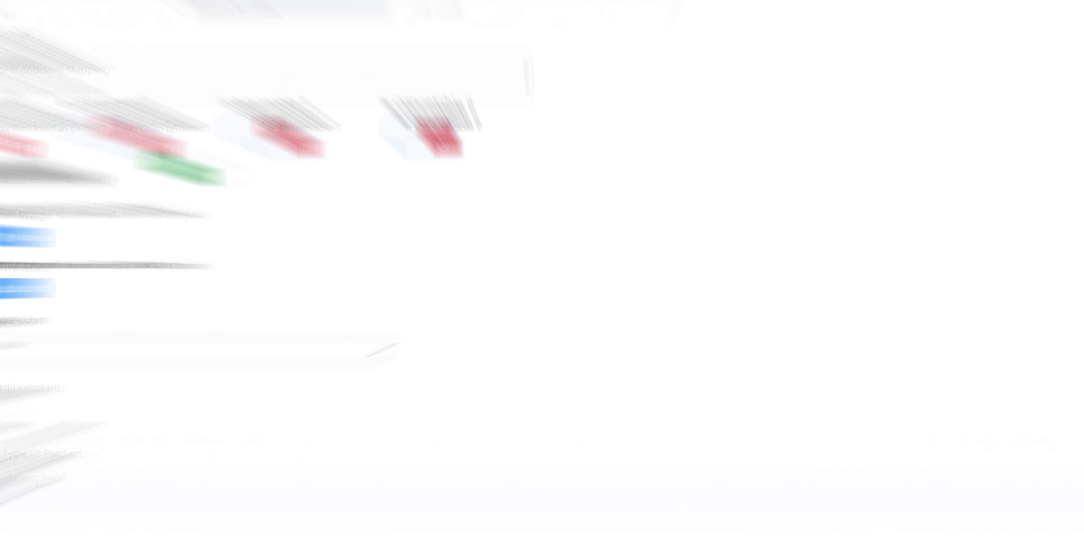
pyautogui.moveTo(136, 232); pyautogui.dragTo(174, 234)
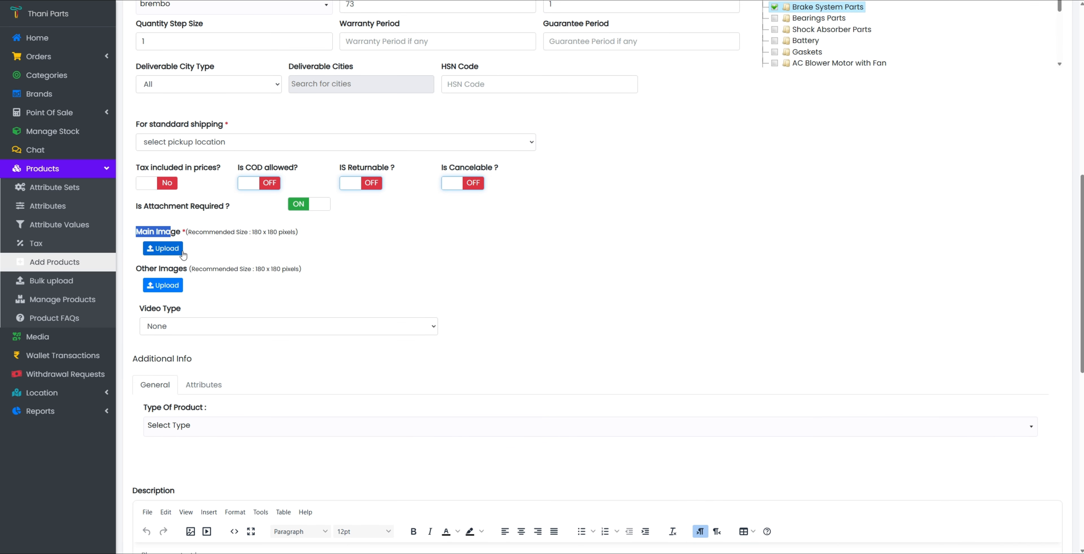
pyautogui.click(196, 254)
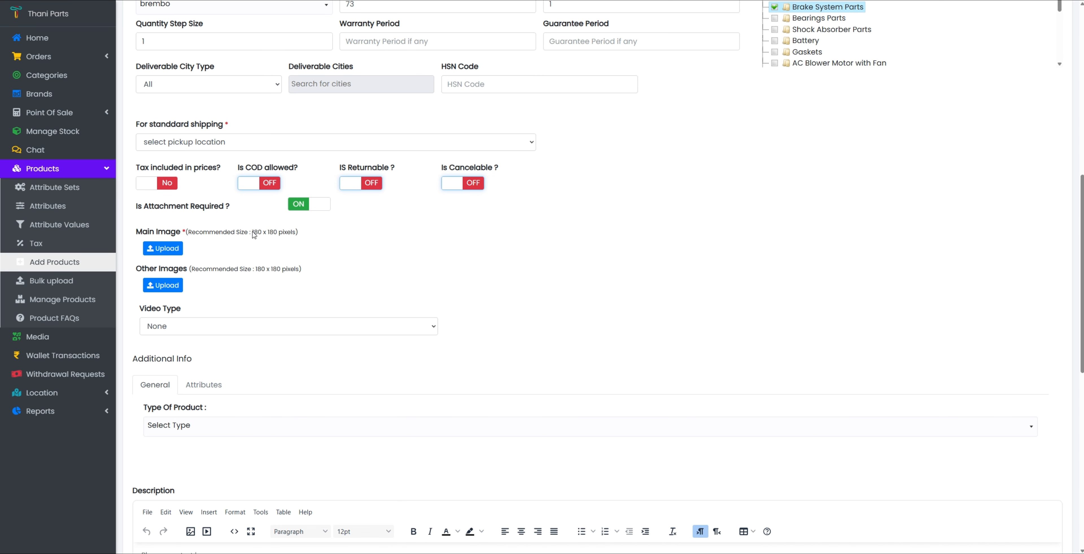
pyautogui.moveTo(252, 232); pyautogui.dragTo(275, 234)
pyautogui.click(165, 253)
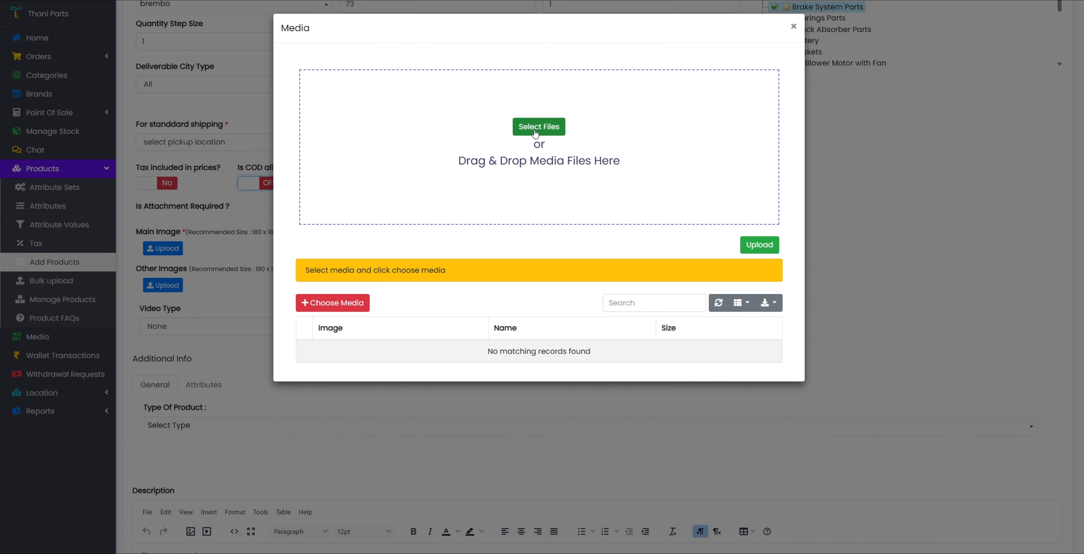
pyautogui.click(535, 133)
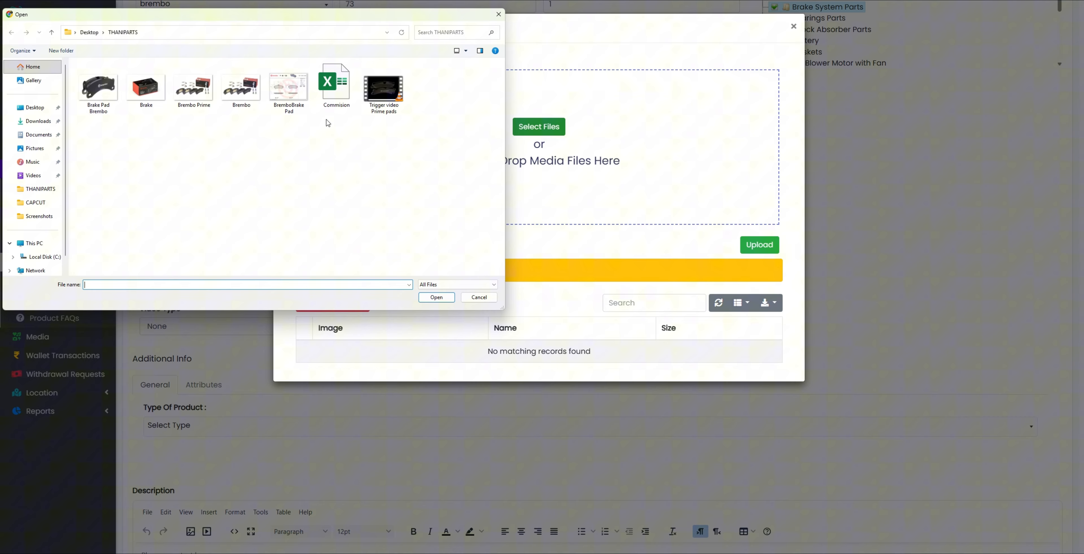
pyautogui.doubleClick(107, 91)
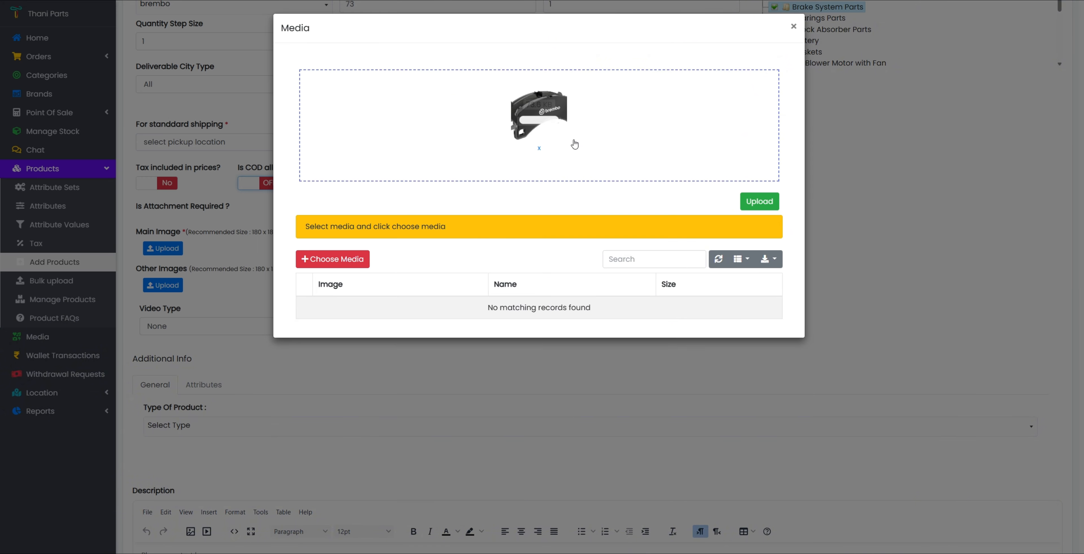
pyautogui.click(759, 202)
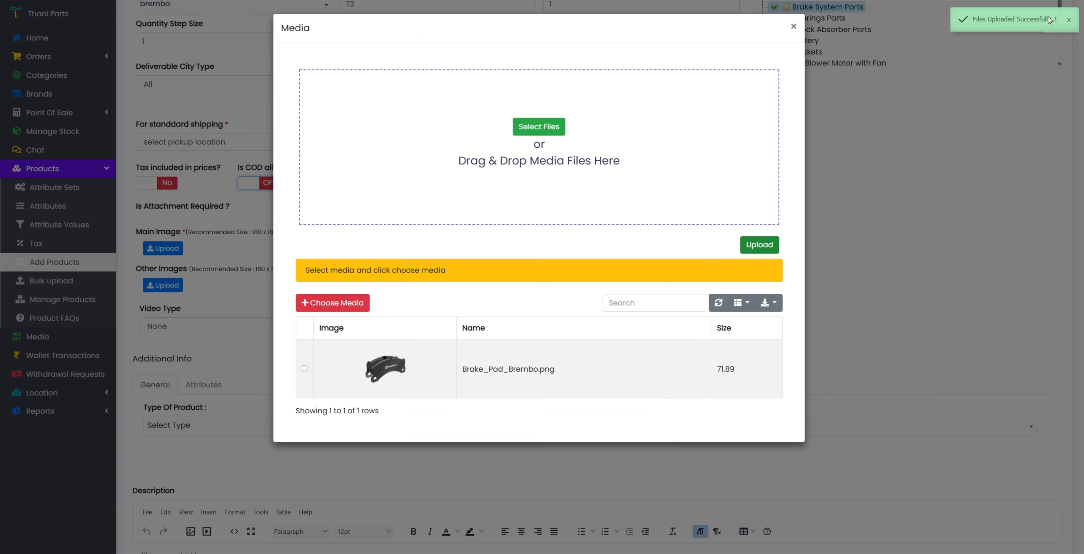
# Choose Brake_Pad_Brembo.png from the media library as the product's main image
pyautogui.click(303, 369)
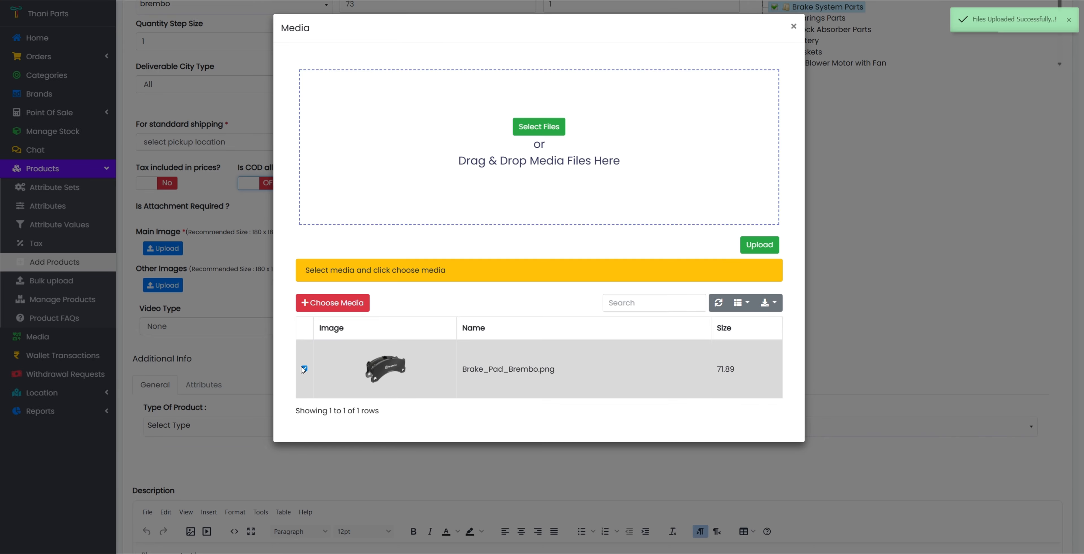
pyautogui.moveTo(463, 371); pyautogui.dragTo(557, 371)
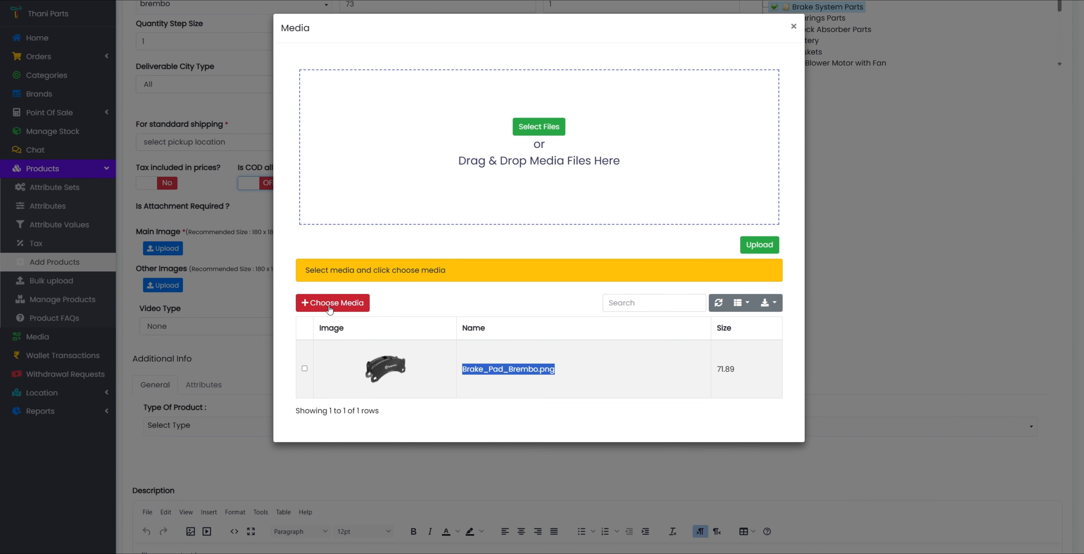
pyautogui.click(304, 369)
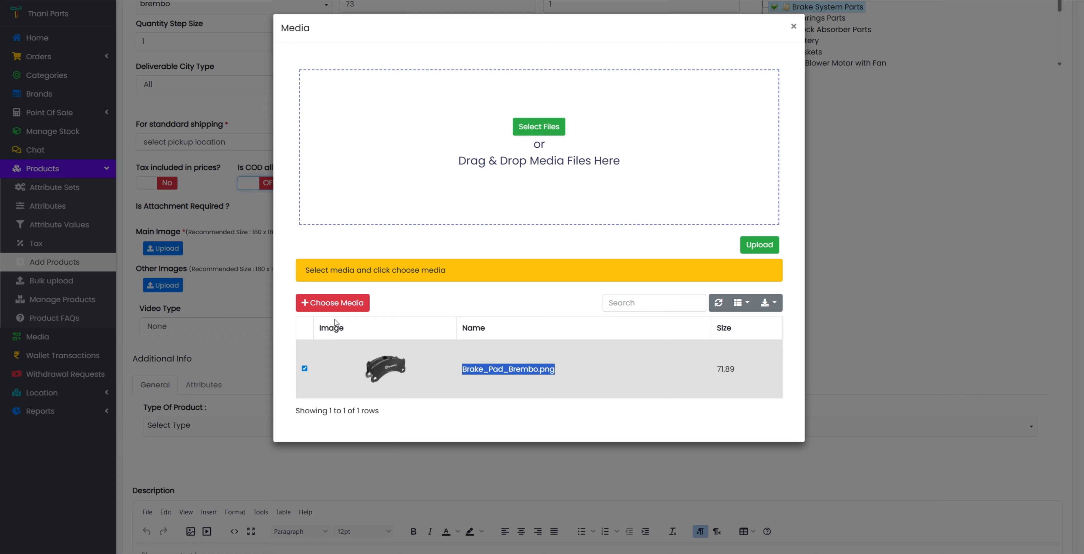
pyautogui.click(332, 303)
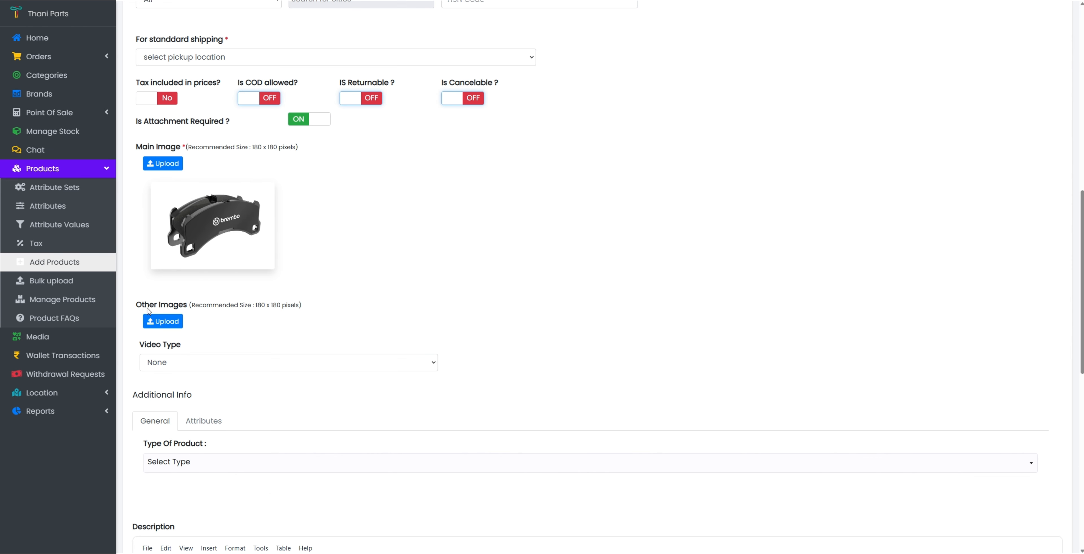
# Select the Brake picture file for upload and add Brake_Pad_Brembo.png to the product's other images
pyautogui.moveTo(135, 304); pyautogui.dragTo(187, 306)
pyautogui.click(163, 321)
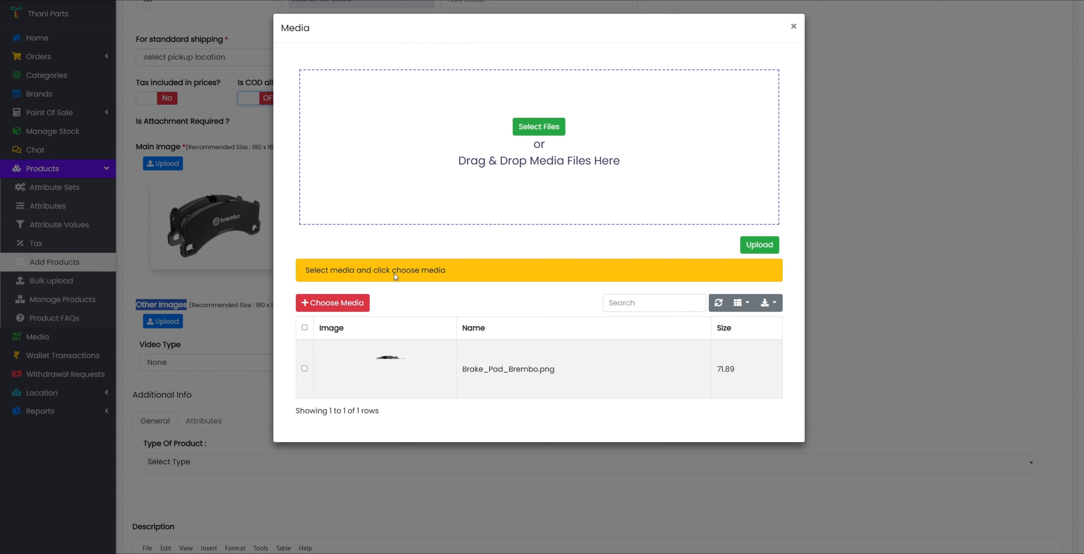
pyautogui.click(537, 133)
pyautogui.click(426, 289)
pyautogui.click(304, 324)
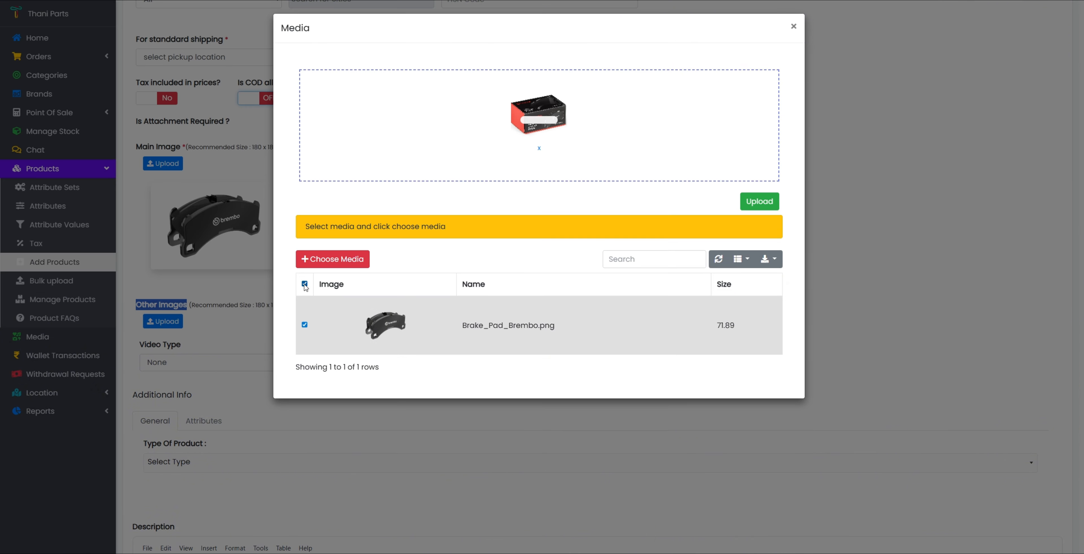
pyautogui.click(333, 259)
# Upload the selected Brake picture to the media library and add Brake.png to the product's other images
pyautogui.click(163, 321)
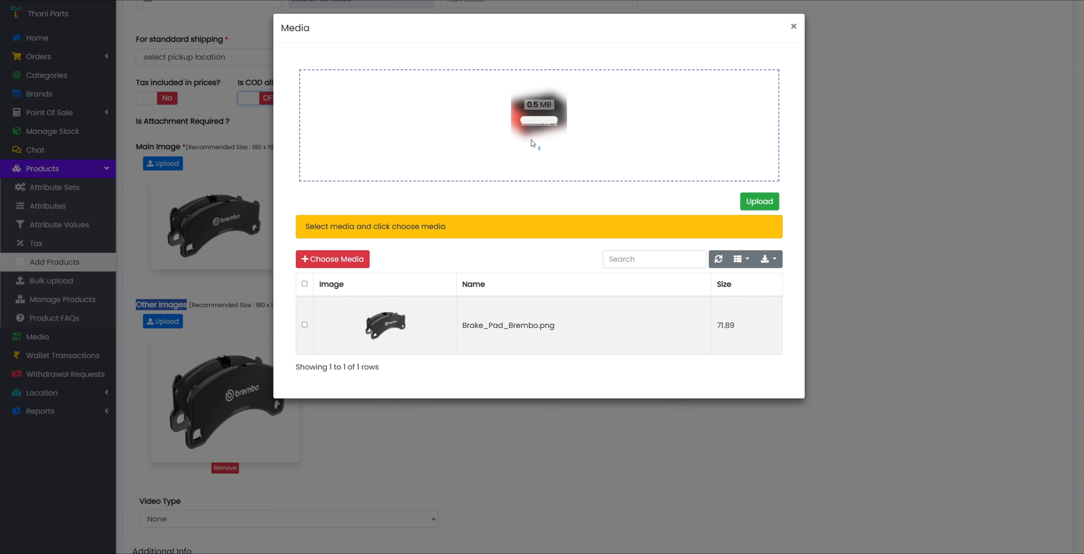
pyautogui.click(741, 203)
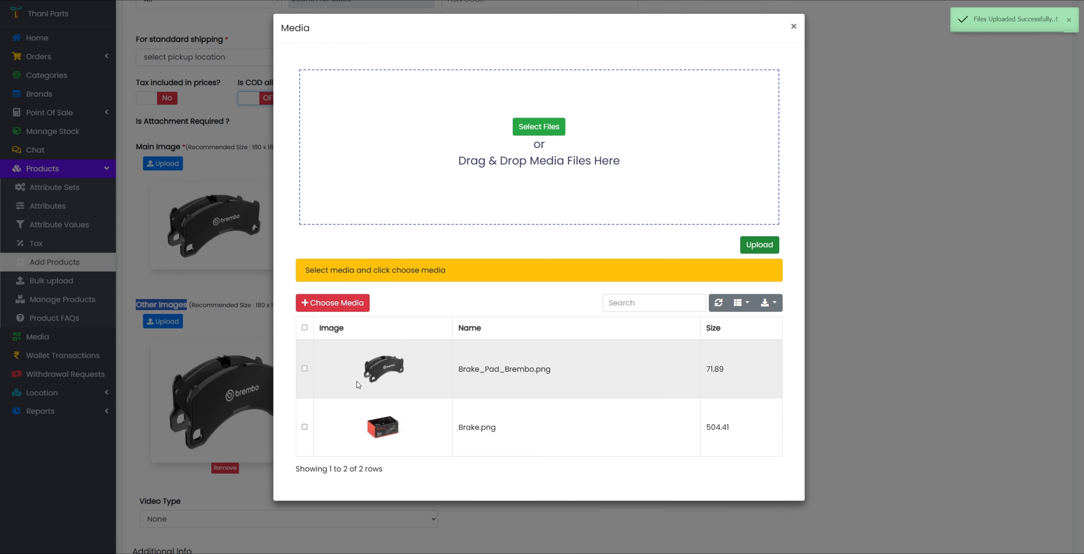
pyautogui.click(305, 430)
pyautogui.click(333, 259)
pyautogui.click(160, 321)
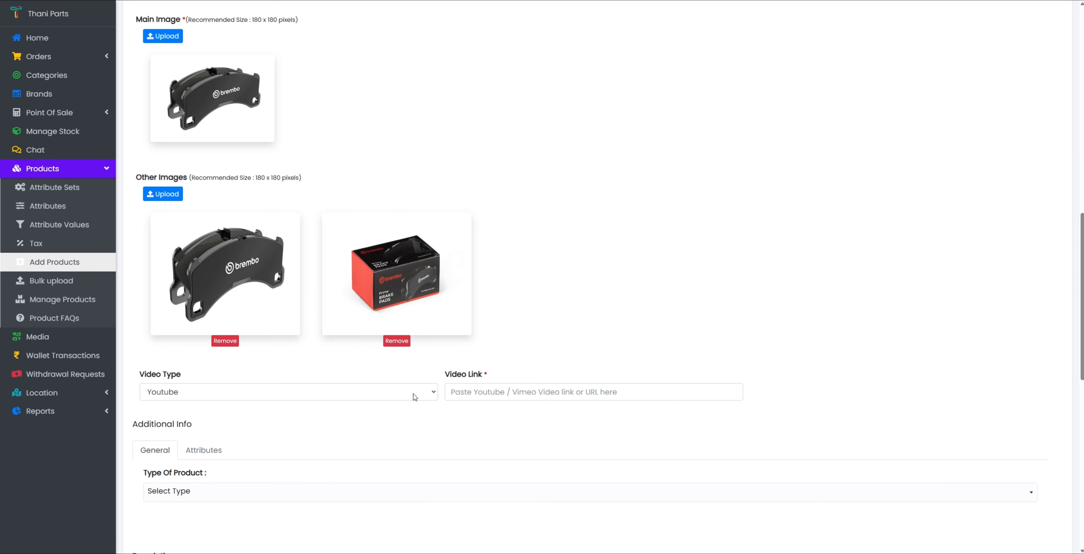
# Set the product's video type to Youtube
pyautogui.click(348, 395)
pyautogui.click(221, 439)
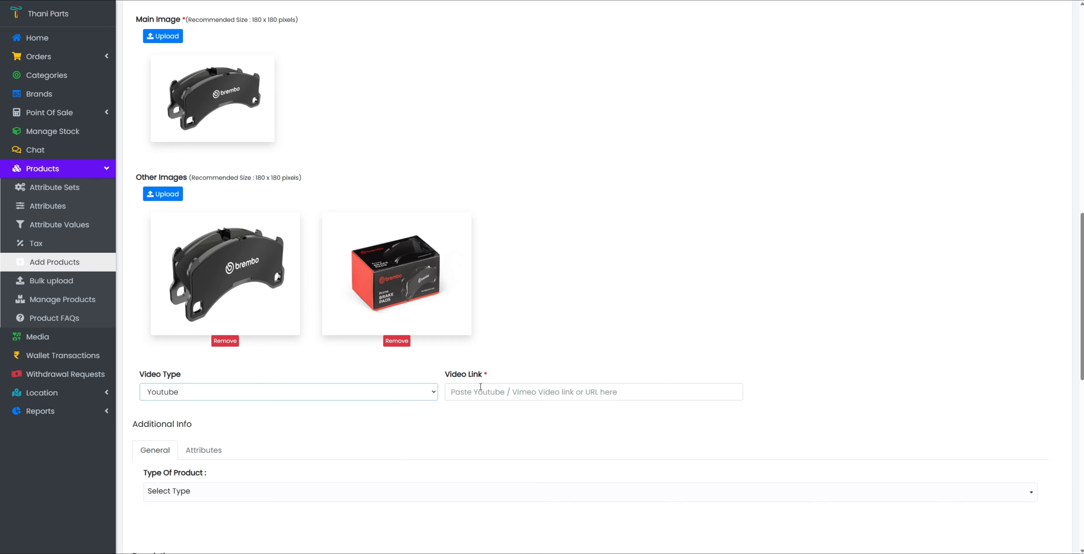
pyautogui.click(479, 391)
pyautogui.write('https://youtu.be/jzVLCLhaEF8?si=goaAAOPKS6nxiXmi')
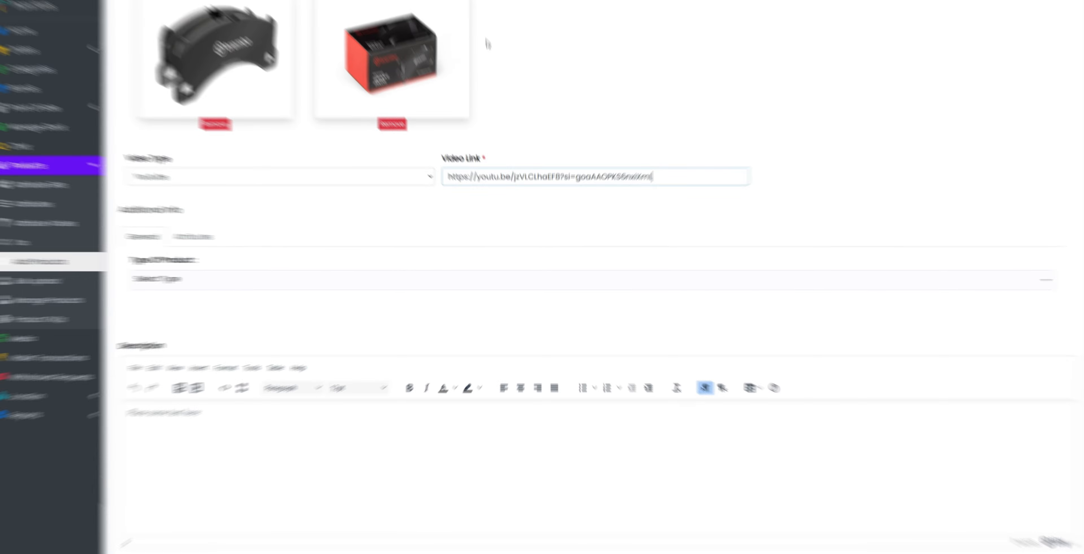
pyautogui.click(181, 281)
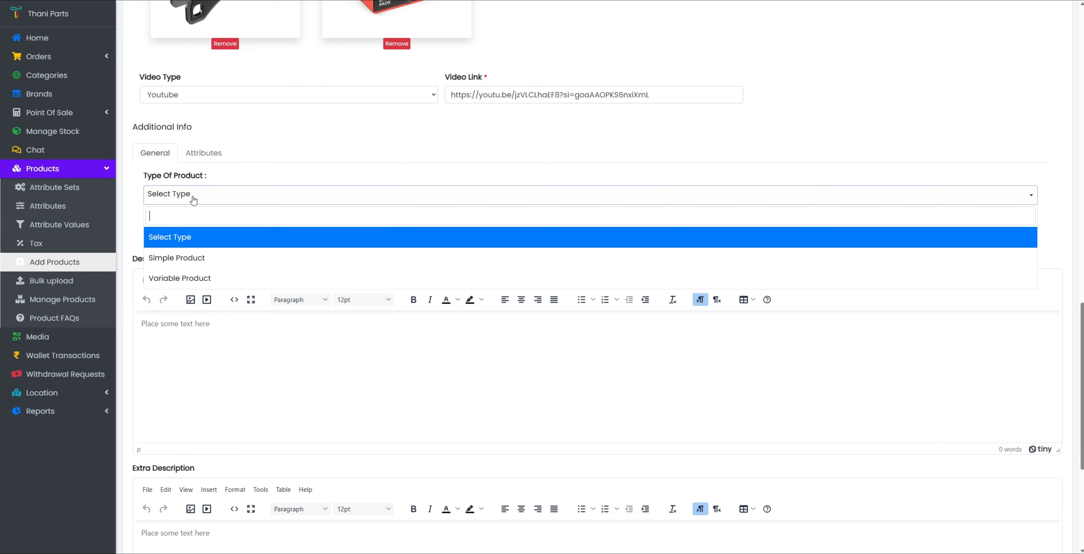
pyautogui.click(183, 258)
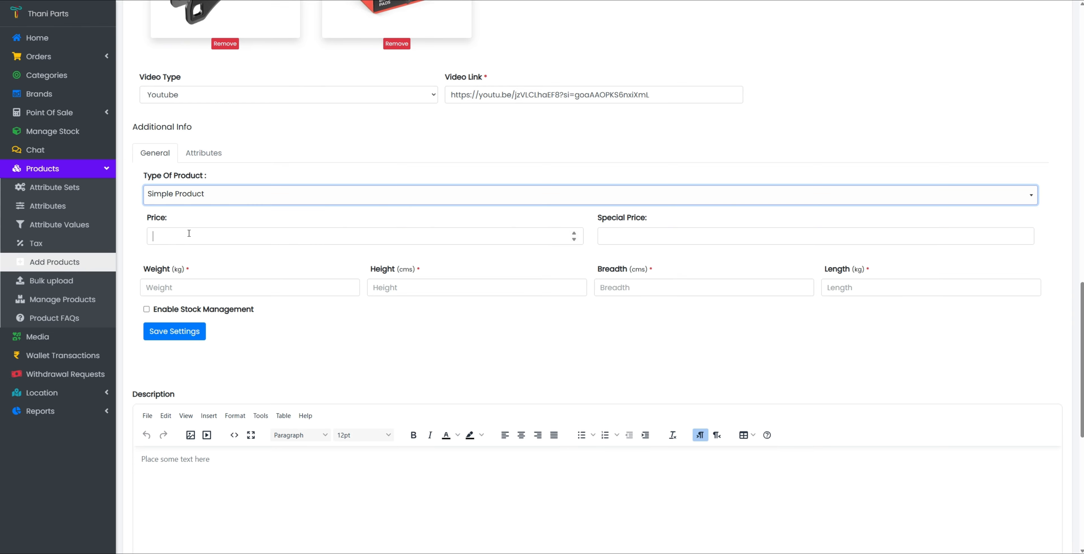
# Set the product's price to 780 and its special price to 680
pyautogui.click(189, 233)
pyautogui.write('780')
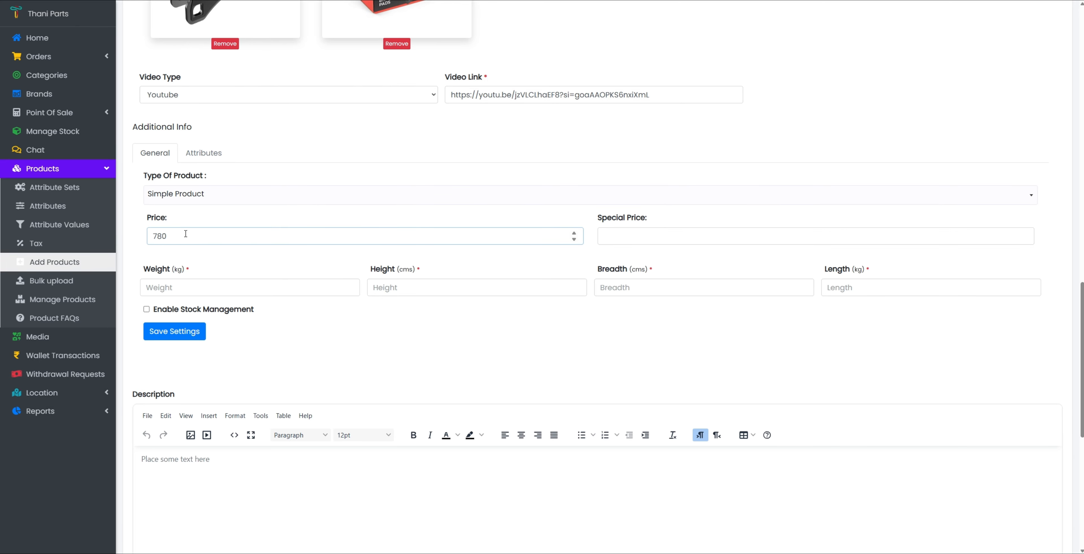
pyautogui.click(628, 238)
pyautogui.write('680')
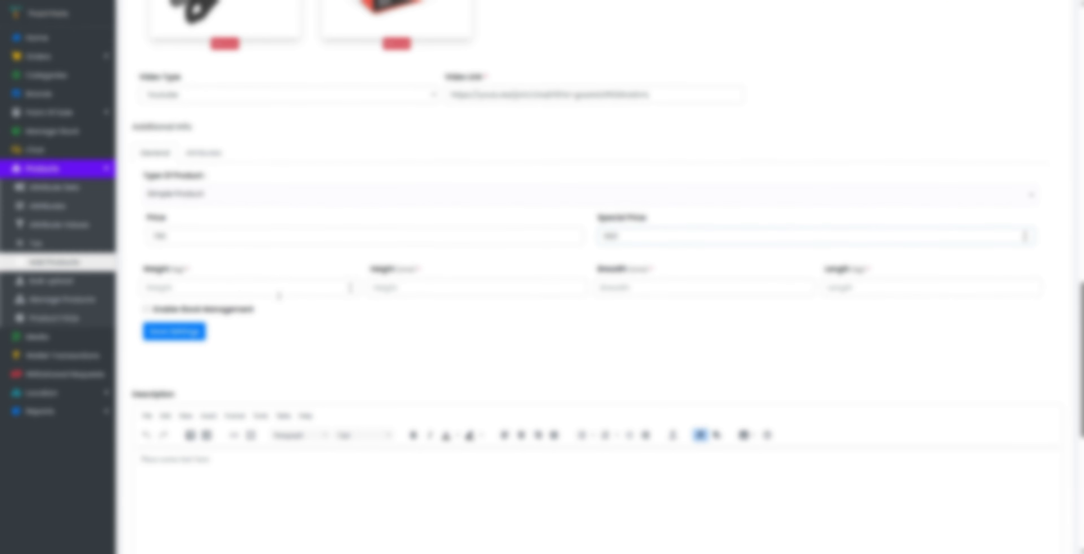
# Set the product's weight to 1.6 kg, height to 5.8 cm, breadth to 1.3 cm and length to 1.7
pyautogui.click(205, 290)
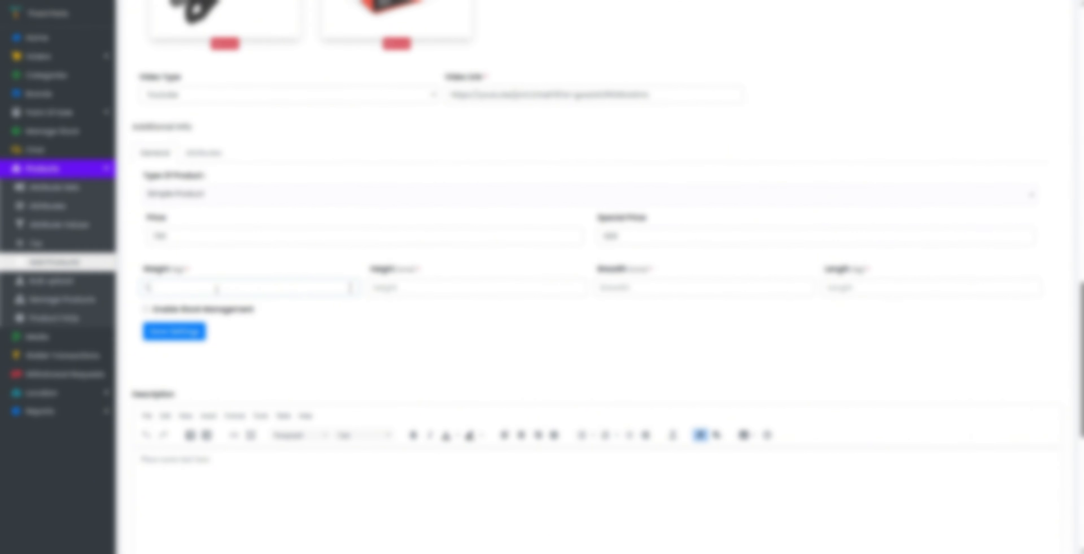
pyautogui.write('1.6')
pyautogui.click(398, 287)
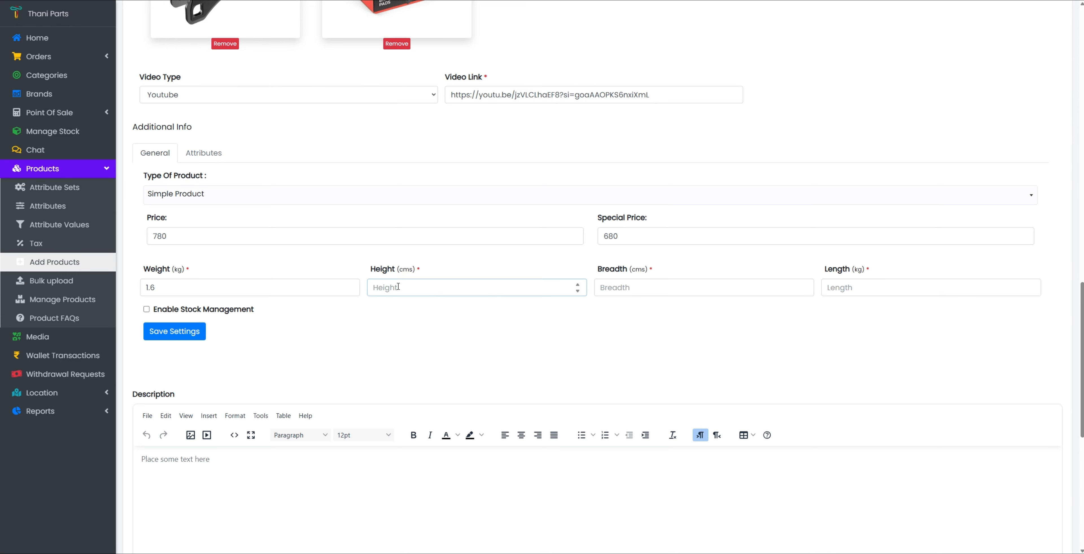
pyautogui.write('58.4')
pyautogui.press('BackSpace')
pyautogui.press('BackSpace')
pyautogui.press('BackSpace')
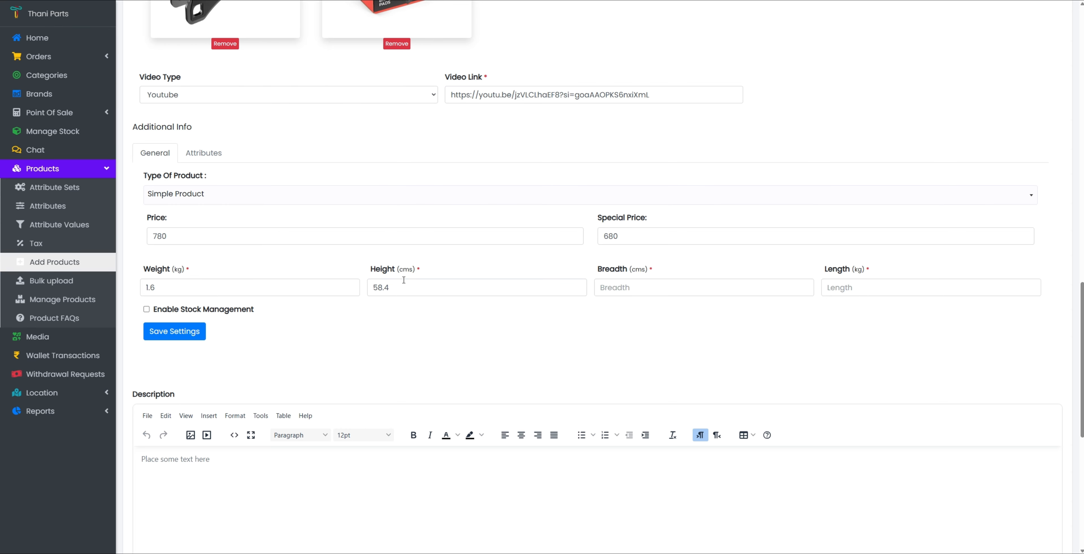
pyautogui.click(634, 288)
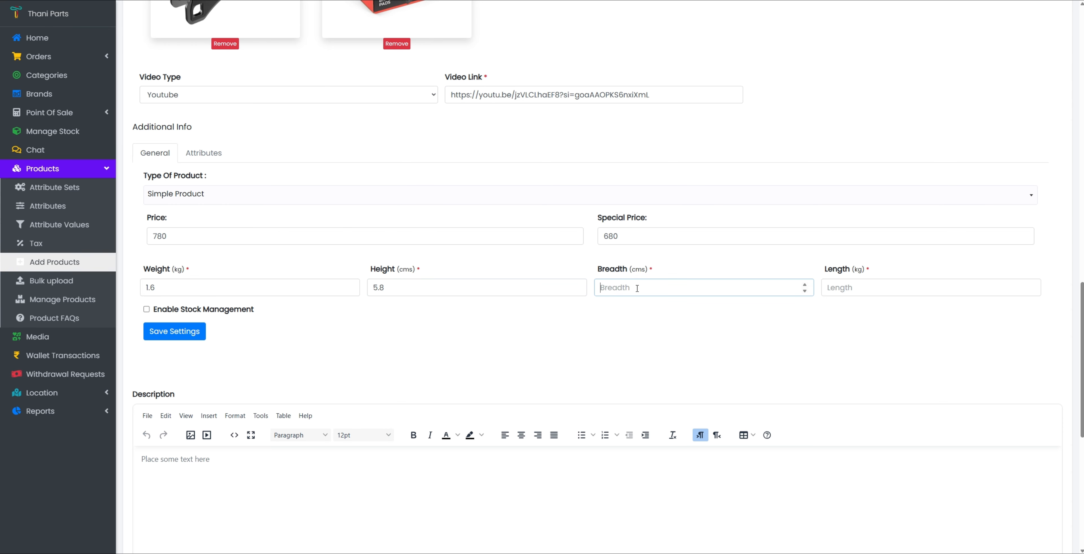
pyautogui.write('1.3')
pyautogui.click(864, 289)
pyautogui.write('1.7')
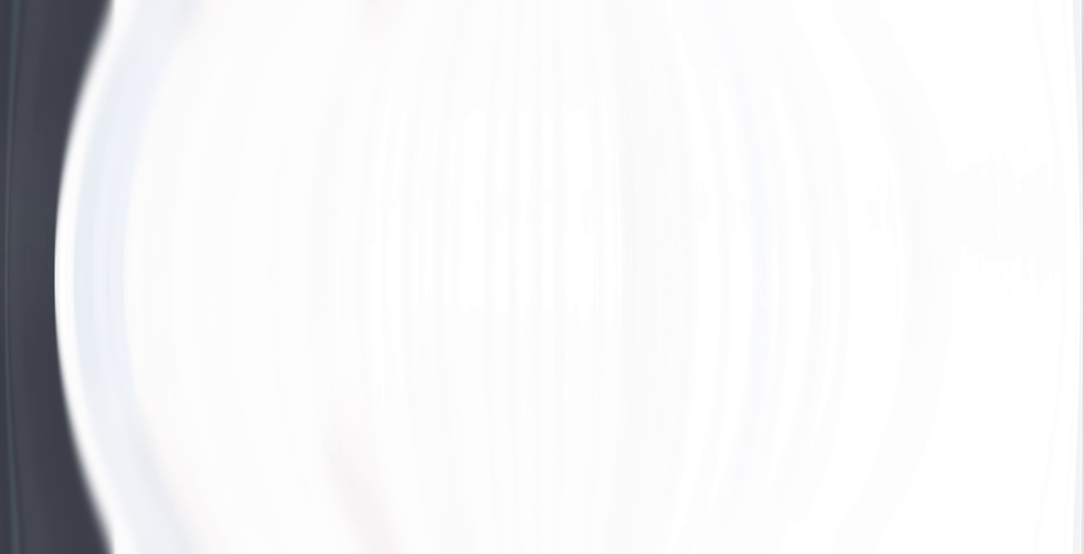
# Enable stock management and set the SKU to BRM-P44021N-DEF23- REAR-BRAKE
pyautogui.click(146, 309)
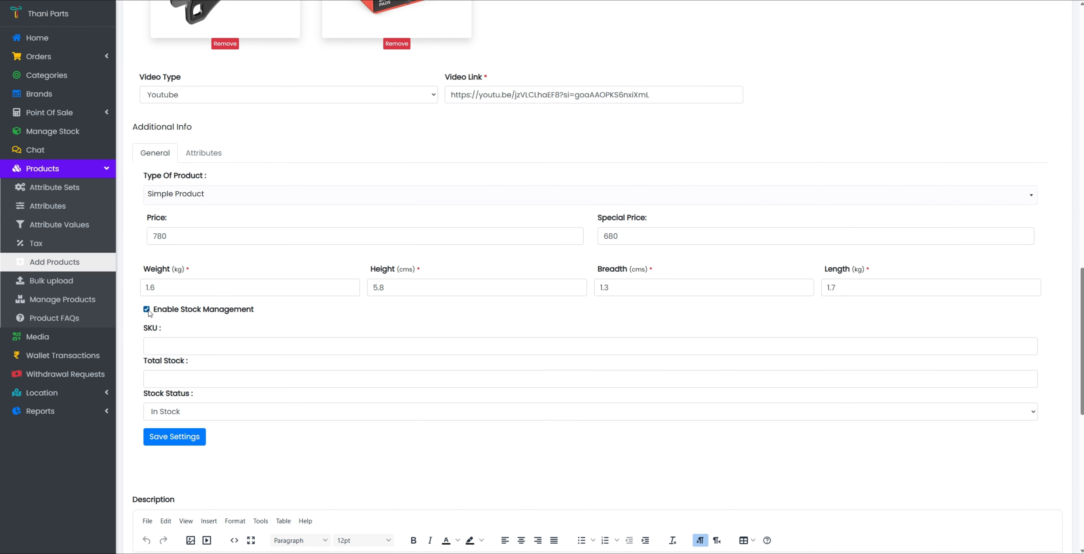
pyautogui.click(176, 349)
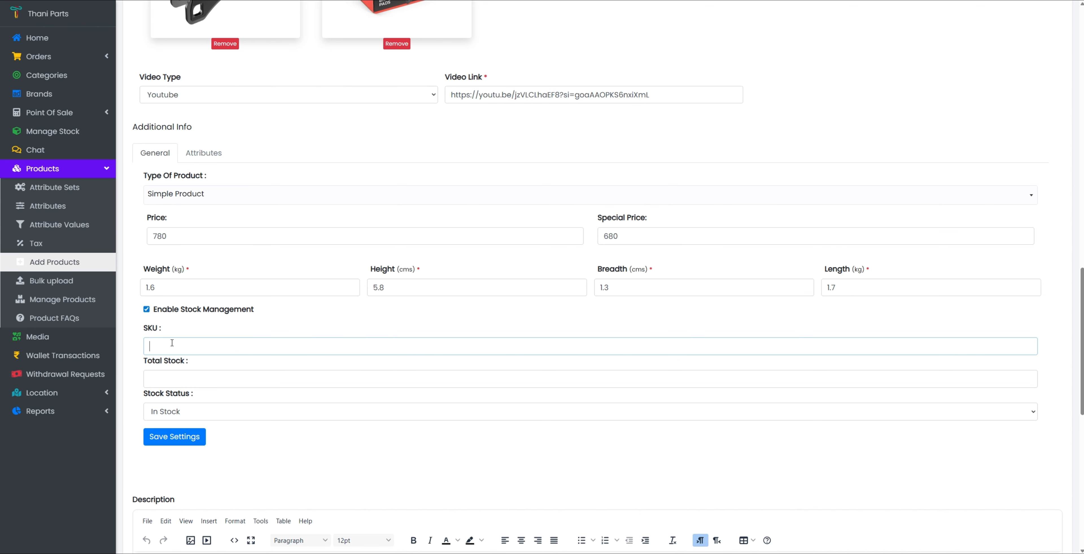
pyautogui.write('BRM-P44021N-DEF23')
pyautogui.write('- REAR-BRAK')
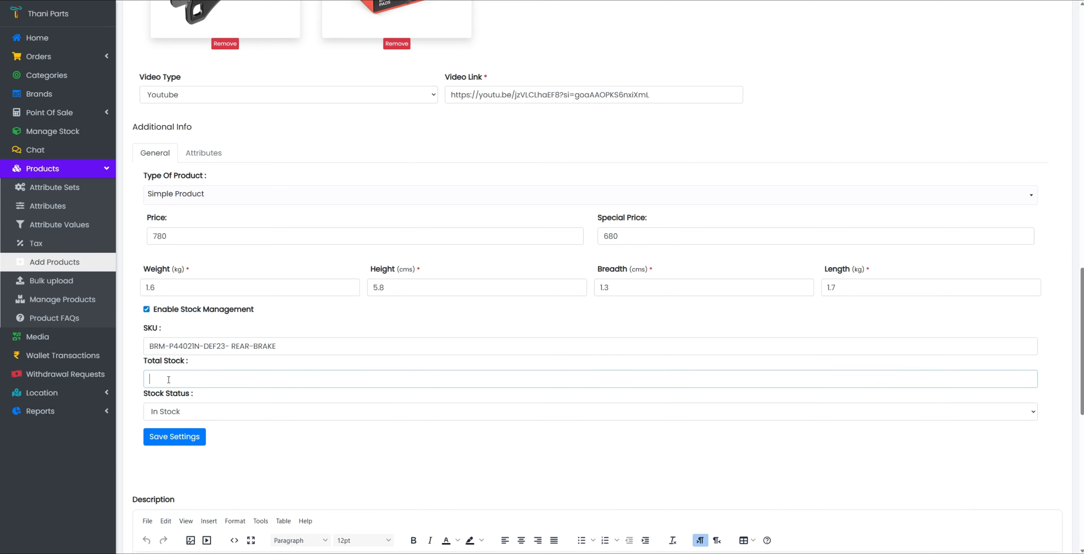
# Set the total stock to 73 with the stock status In Stock and save the additional info settings
pyautogui.scroll(10, 168, 379)
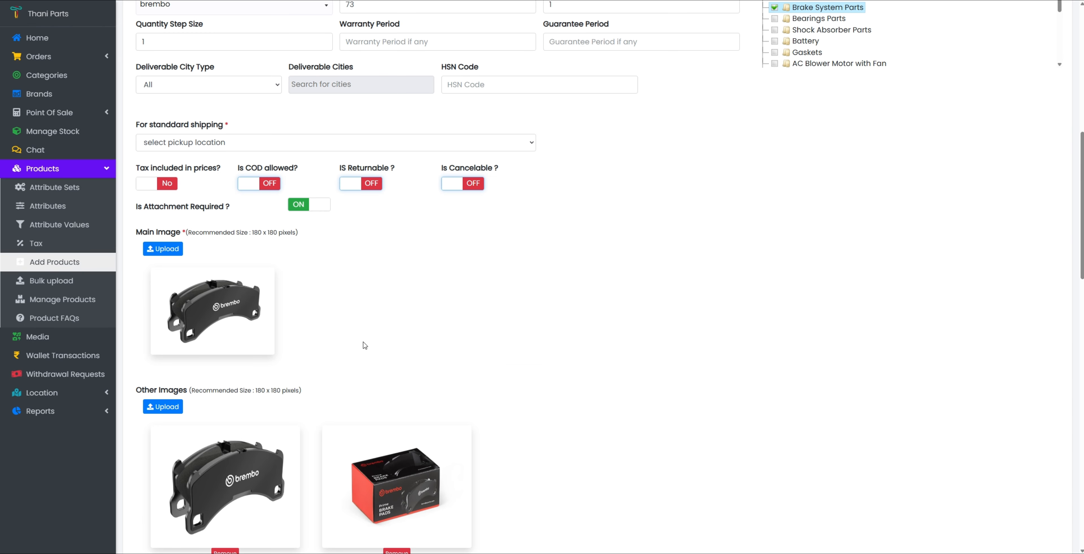
pyautogui.scroll(-10, 365, 346)
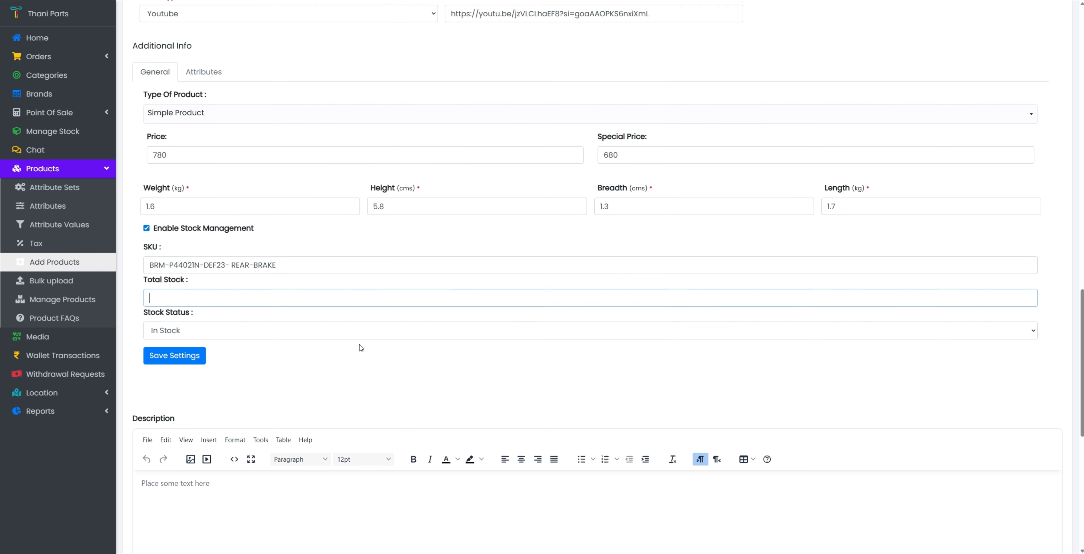
pyautogui.click(232, 331)
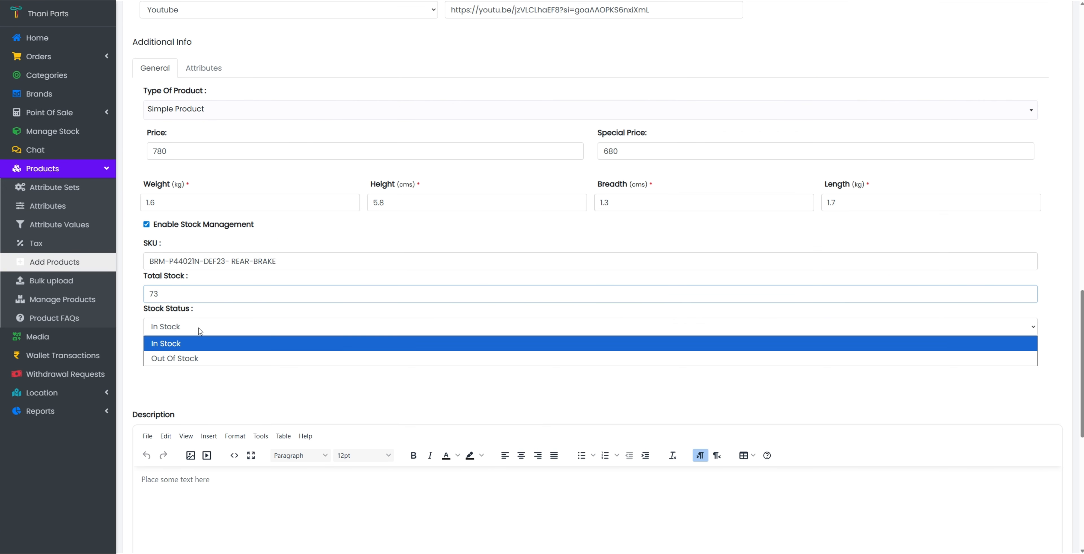
pyautogui.click(199, 332)
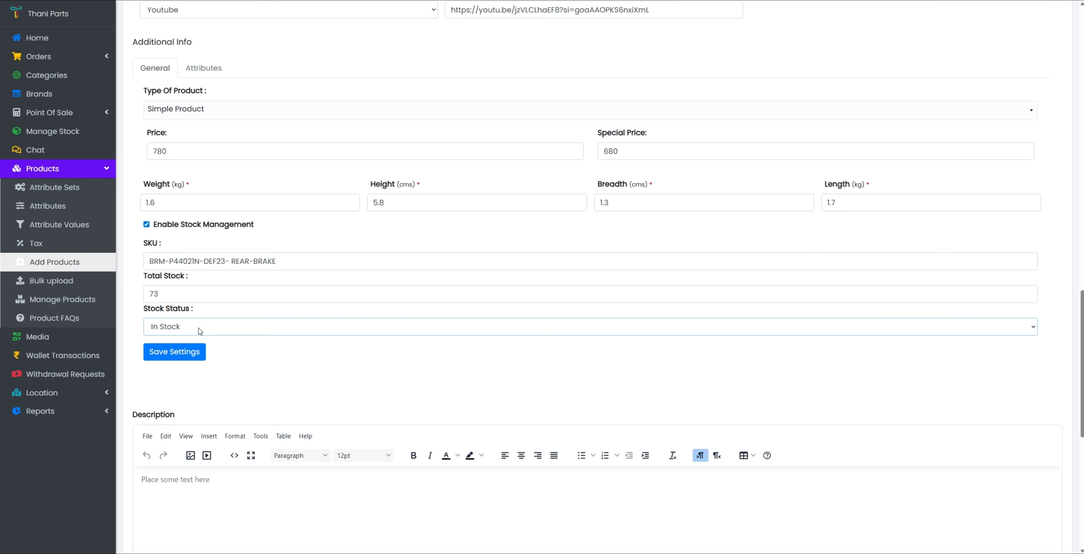
pyautogui.click(174, 352)
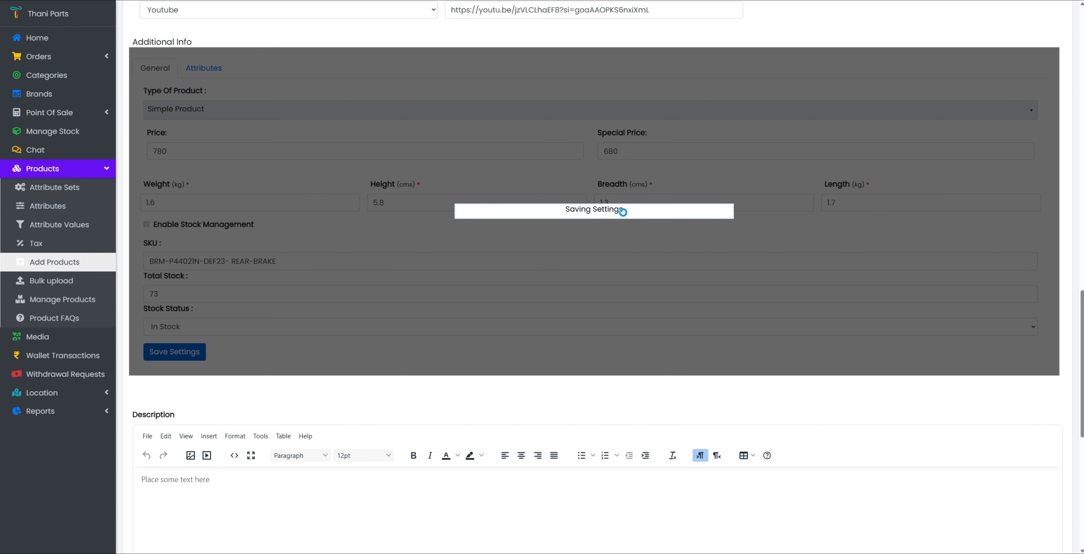
# Fill the description with a metric and imperial specification table covering the 1.60 kg total weight, package dimensions and pad thickness, width and height
pyautogui.scroll(-5, 268, 332)
pyautogui.scroll(-2, 267, 332)
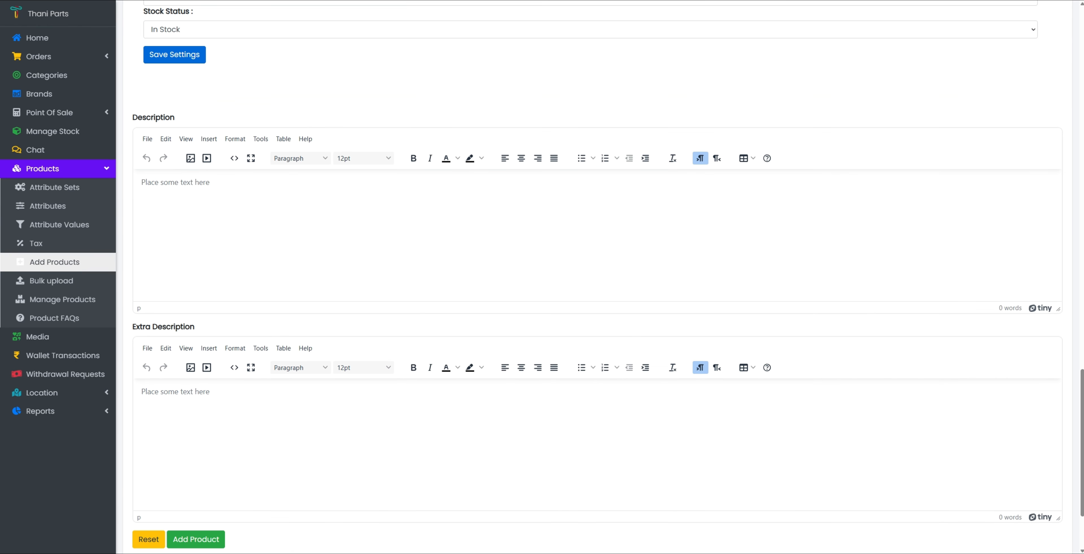
pyautogui.click(206, 199)
pyautogui.write('Attribute\tMetric Value\tImperial Value Total Weight\t1.60 kg\t3.53 lbs Package Length\t152 mm\t6.00 in Package Width\t103 mm\t4.05 in Package Height\t82 mm\t3.23 in Pad Thickness\t17.3 mm\t0.68 in Pad Width\t131.3 mm\t5.17 in Pad Height\t58.4 mm\t2.30 in')
pyautogui.scroll(-3, 341, 234)
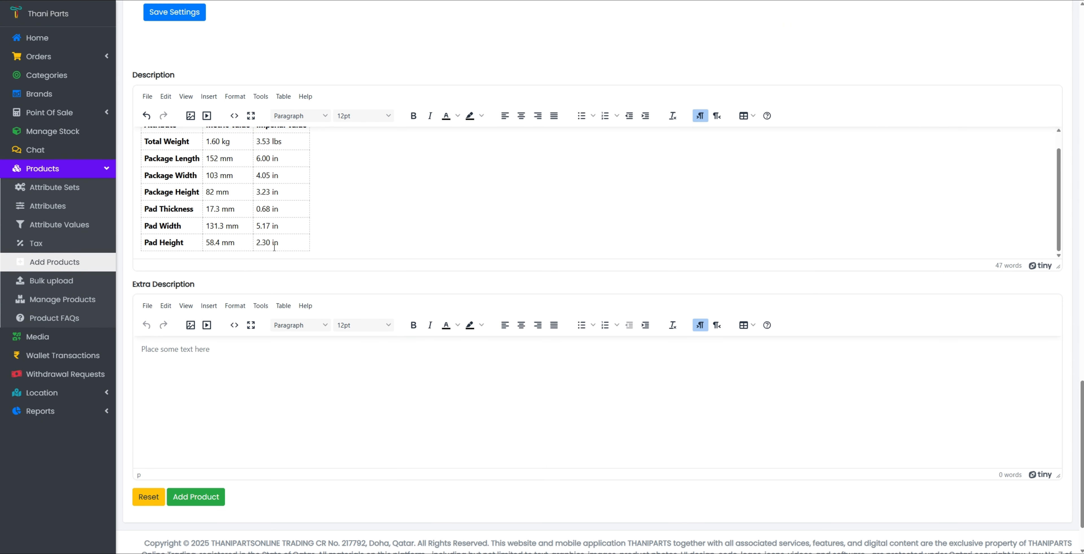
# Review the completed brake pad form and add the product to the store
pyautogui.scroll(20, 370, 322)
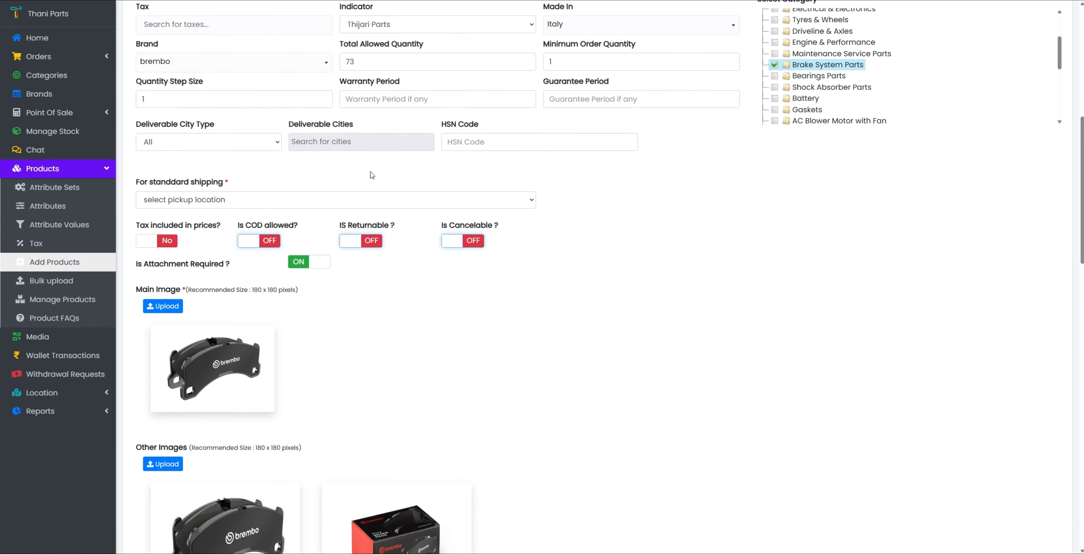
pyautogui.scroll(-2, 544, 289)
pyautogui.scroll(-20, 546, 293)
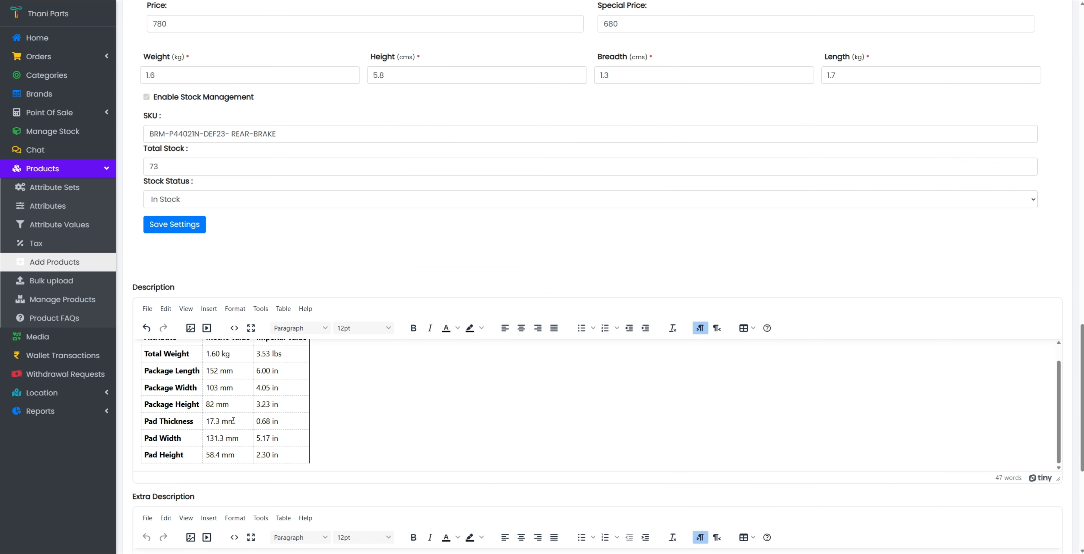
pyautogui.click(201, 430)
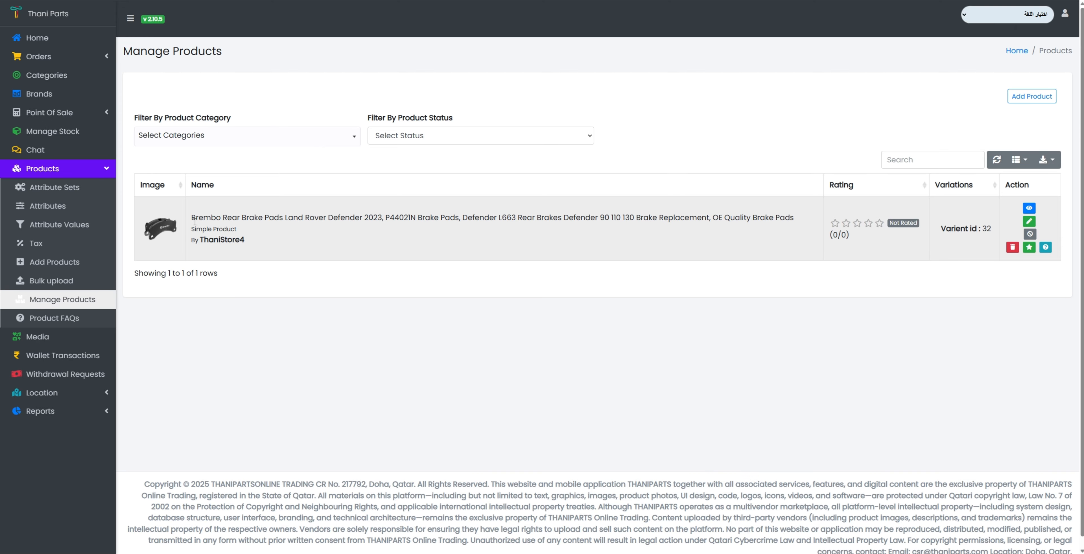
# Examine the brake pad entry's name, seller and variant ID, and view its update form before returning to the managed products
pyautogui.moveTo(192, 218); pyautogui.dragTo(251, 242)
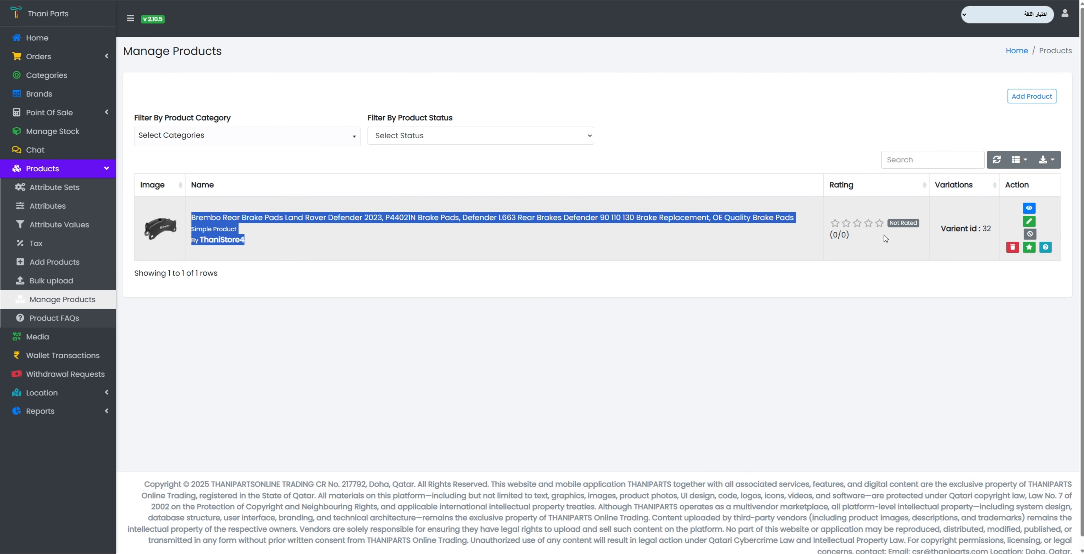
pyautogui.click(956, 242)
pyautogui.moveTo(941, 229); pyautogui.dragTo(988, 239)
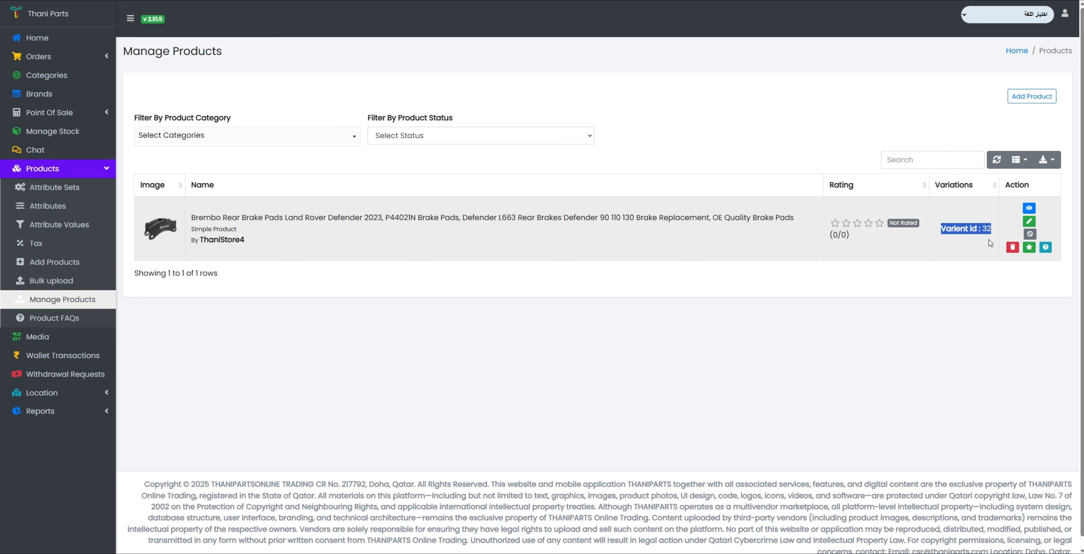
pyautogui.click(1029, 221)
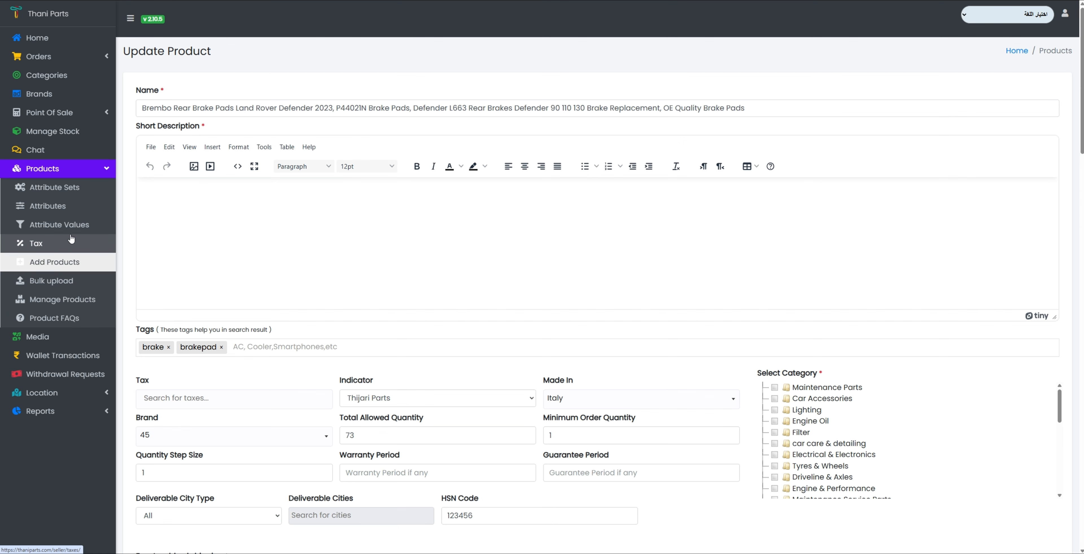
pyautogui.click(58, 300)
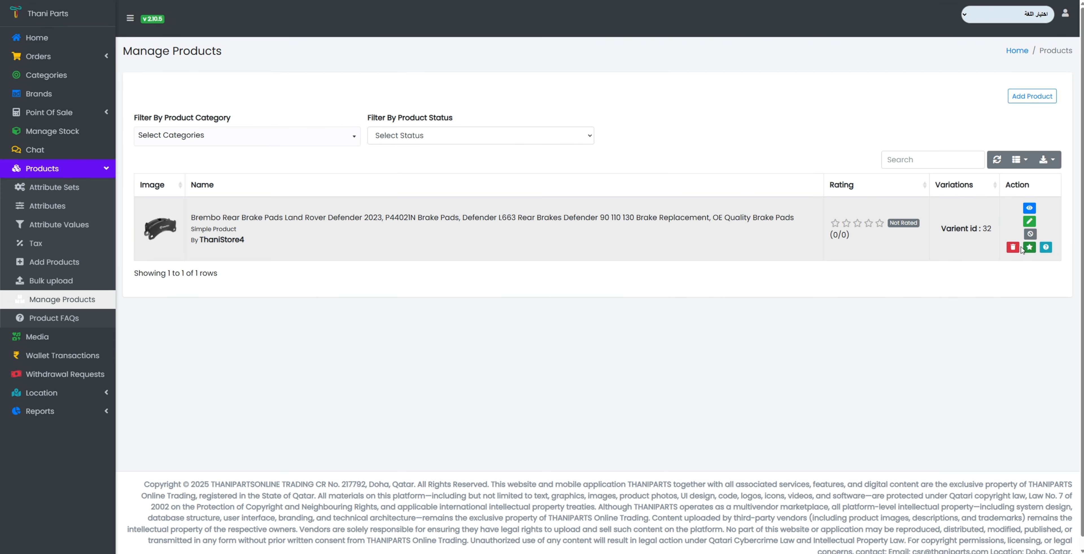